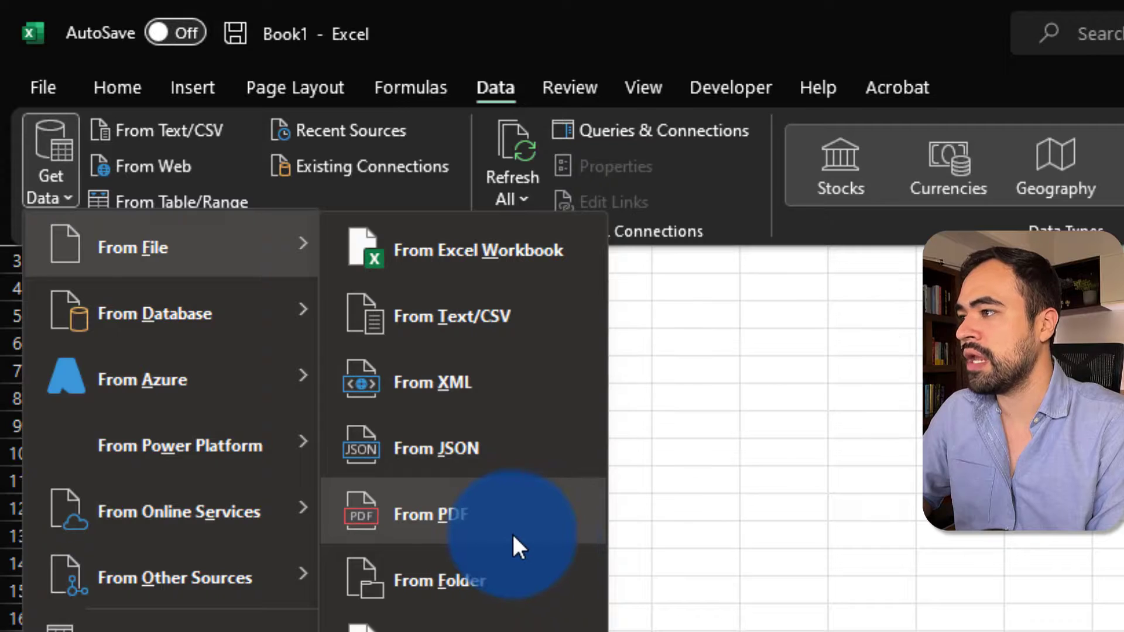
Step: Import the workbook Sales.xlsx from the Material folder as an Excel workbook data source
{"action": "mouse_move", "coordinate": [170, 307]}
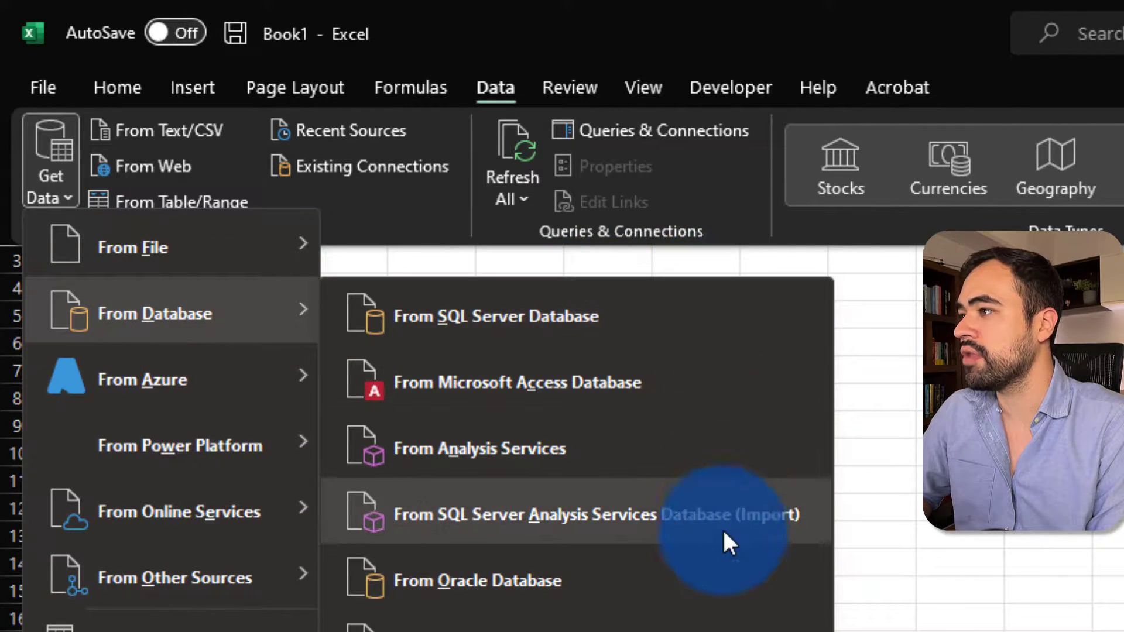
{"action": "mouse_move", "coordinate": [218, 369]}
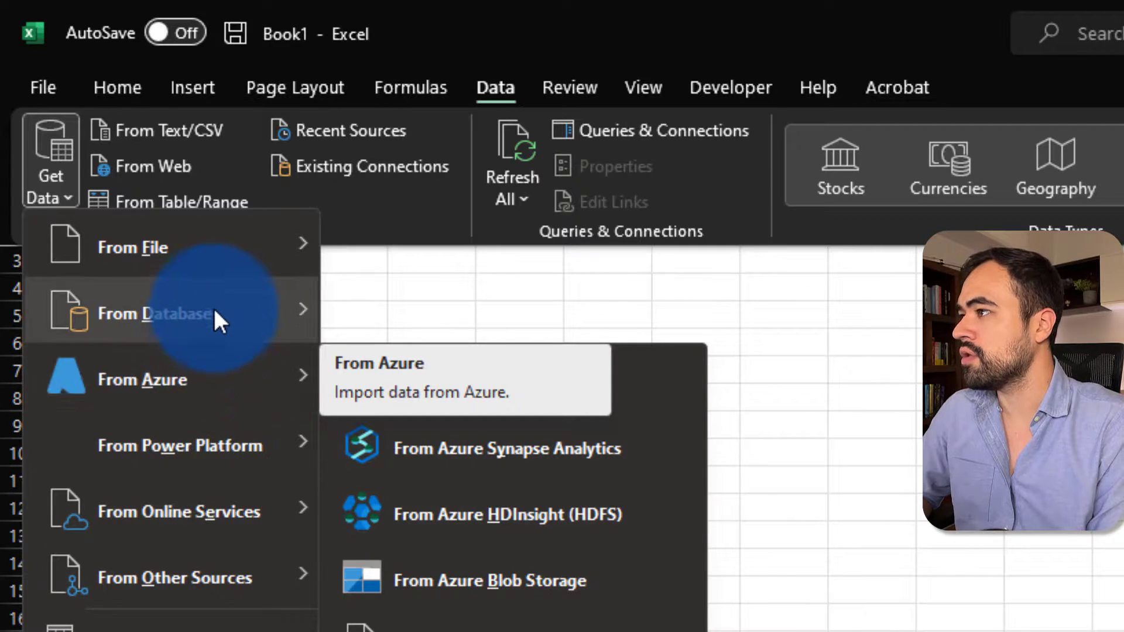
{"action": "mouse_move", "coordinate": [209, 261]}
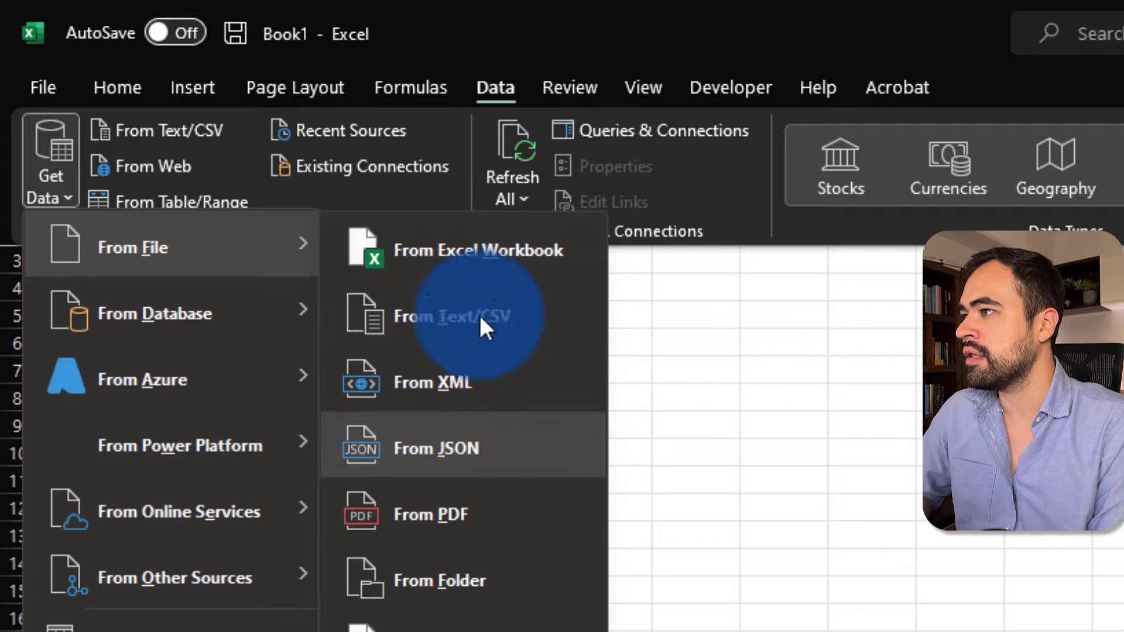
{"action": "left_click", "coordinate": [497, 251]}
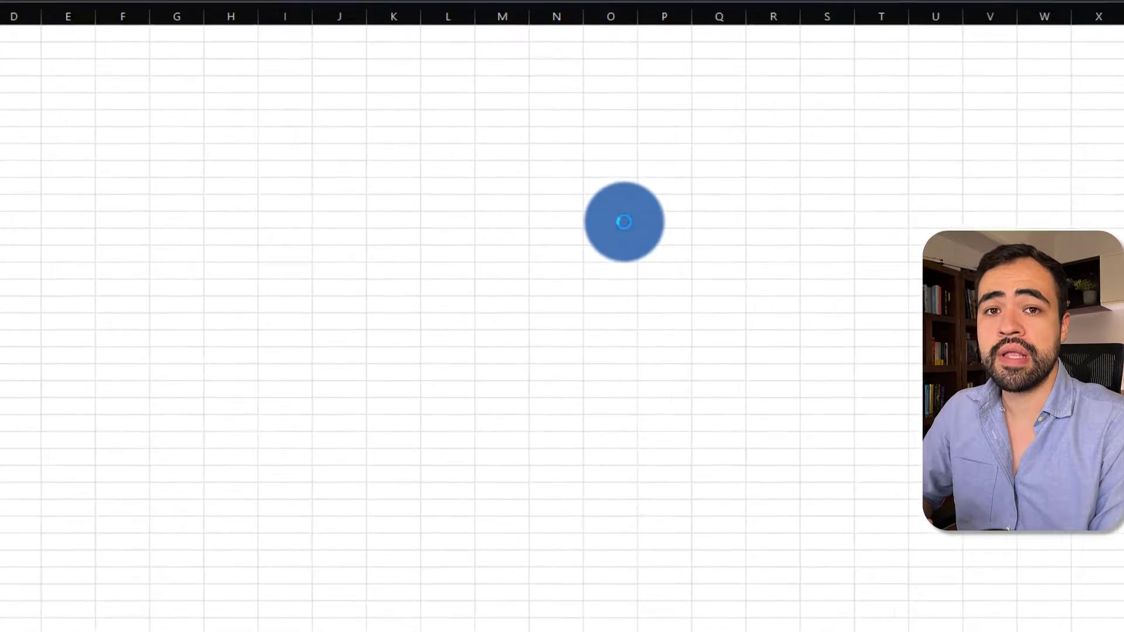
{"action": "left_click", "coordinate": [578, 139]}
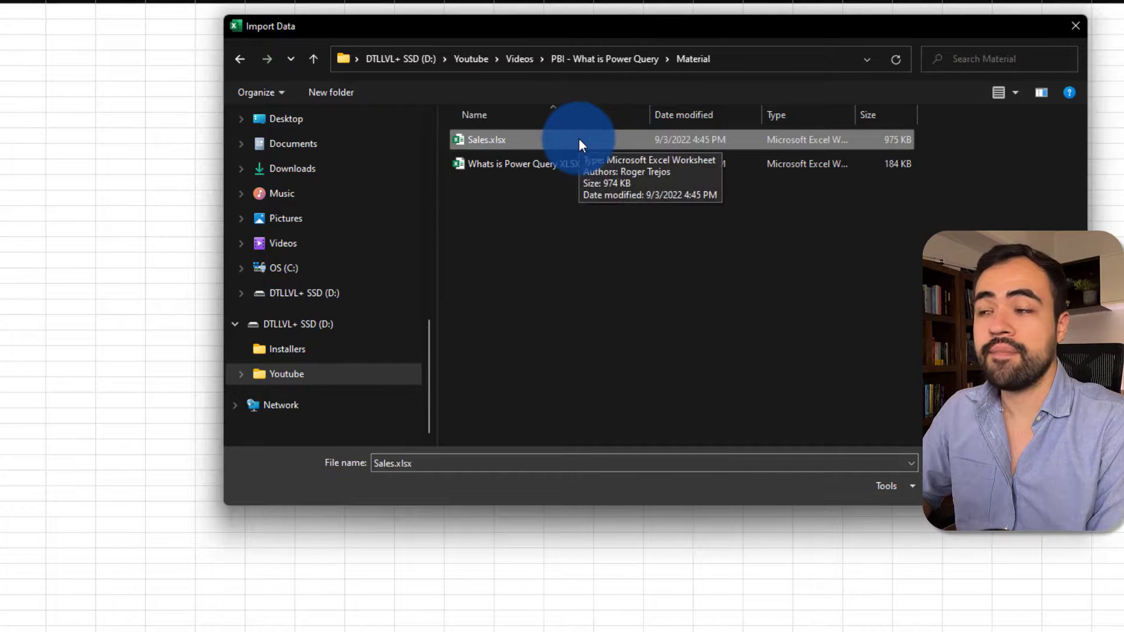
{"action": "left_click", "coordinate": [953, 513]}
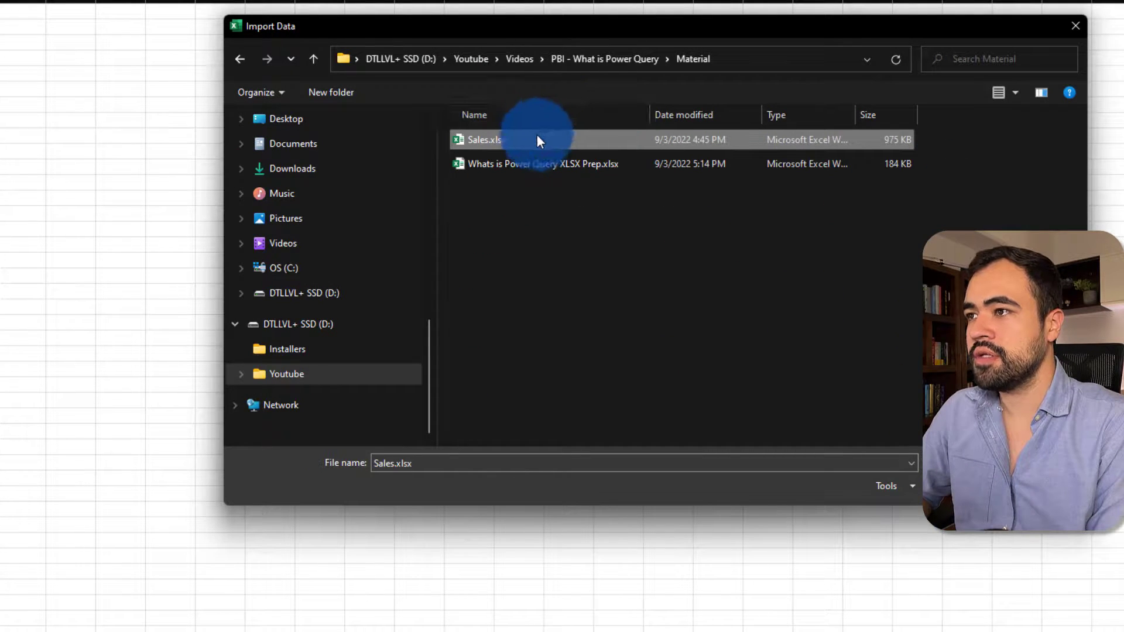
{"action": "left_click", "coordinate": [964, 486]}
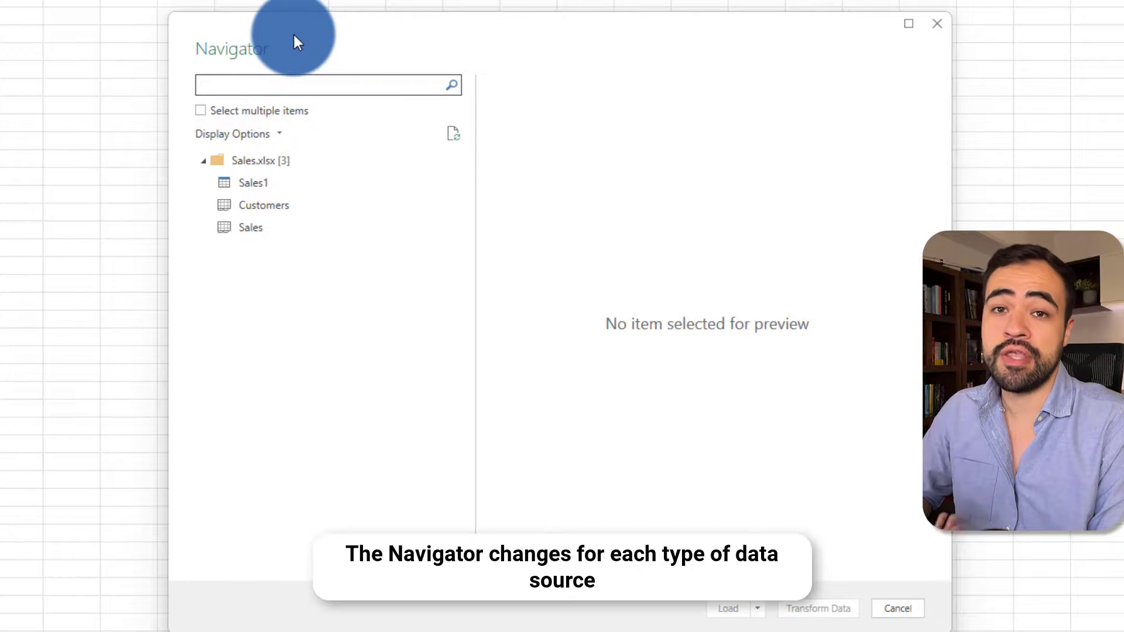
Step: Preview the Sales1 table and the Customers sheet of Sales.xlsx in the Navigator
{"action": "left_click", "coordinate": [270, 185]}
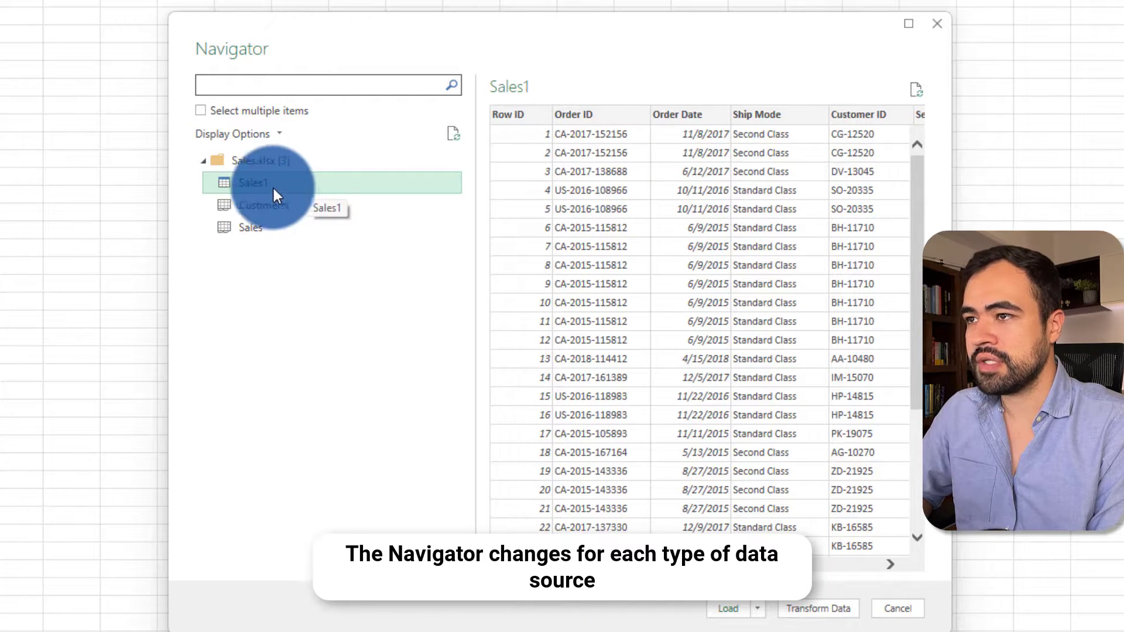
{"action": "left_click_drag", "start_coordinate": [588, 565], "coordinate": [511, 554]}
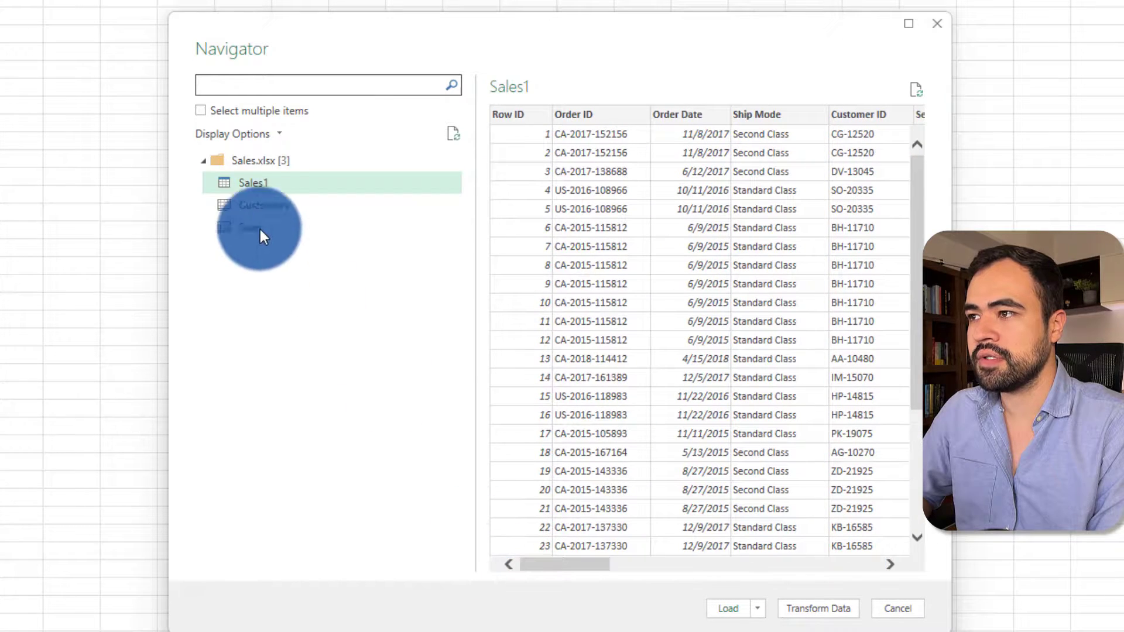
{"action": "left_click", "coordinate": [271, 206]}
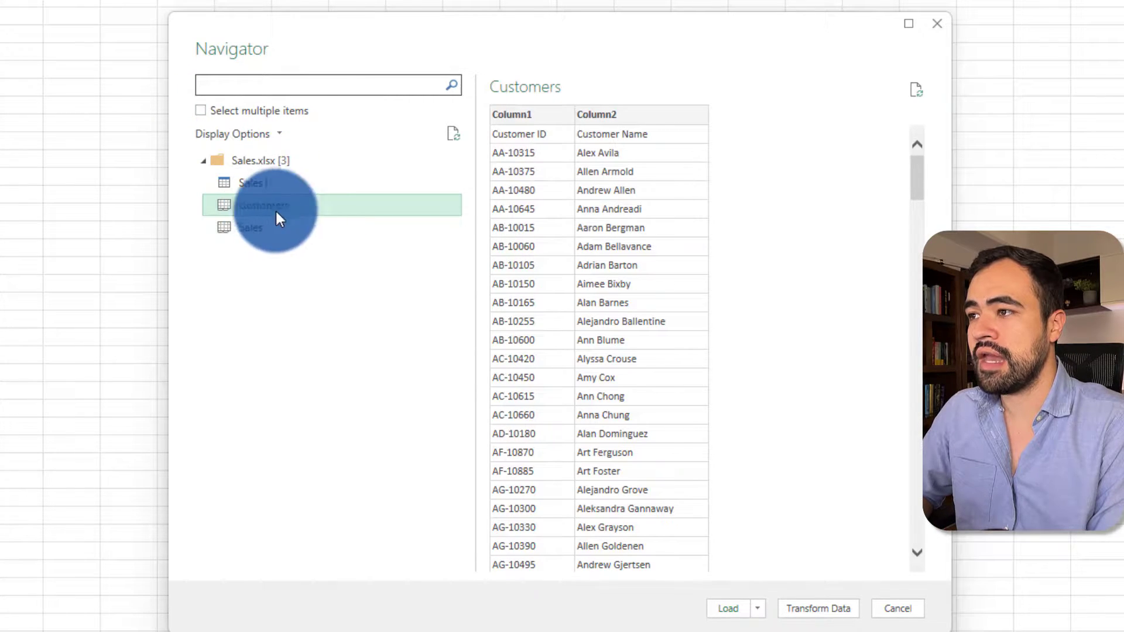
Step: Enable multiple item selection, choose the Customers and Sales sheets, and open them for transformation, showing the Sales query
{"action": "left_click", "coordinate": [201, 111]}
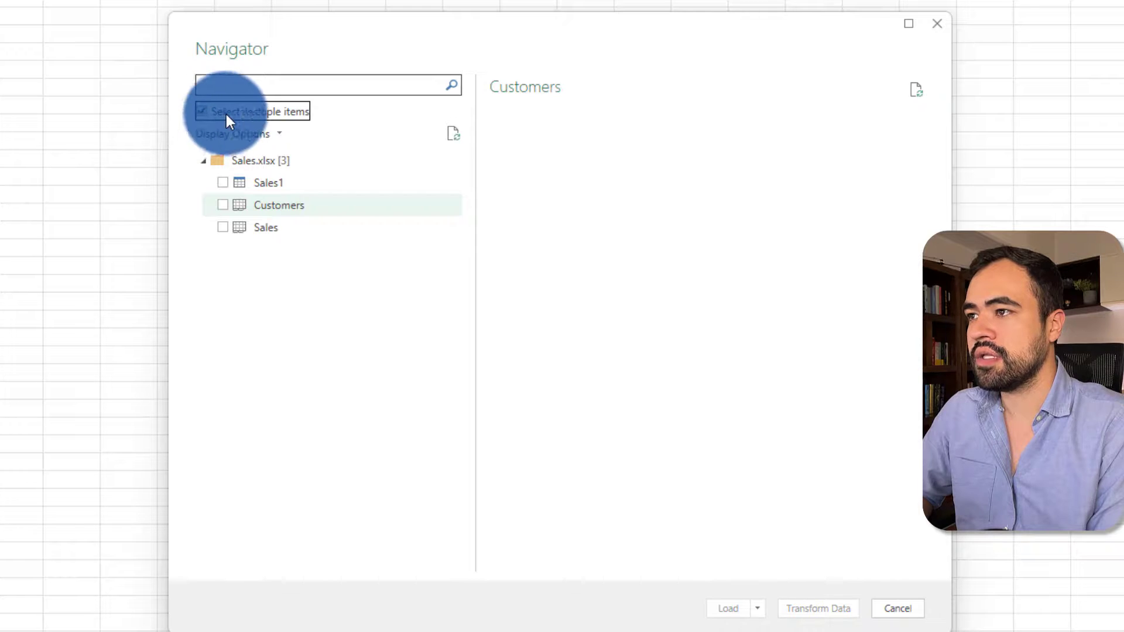
{"action": "left_click", "coordinate": [223, 205]}
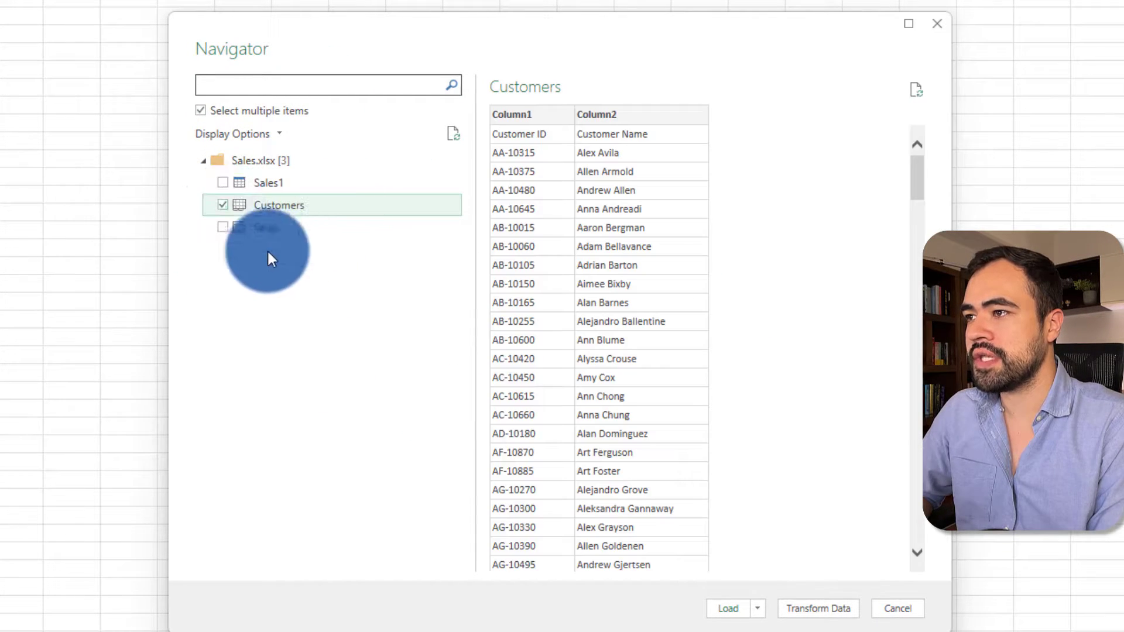
{"action": "left_click", "coordinate": [223, 232]}
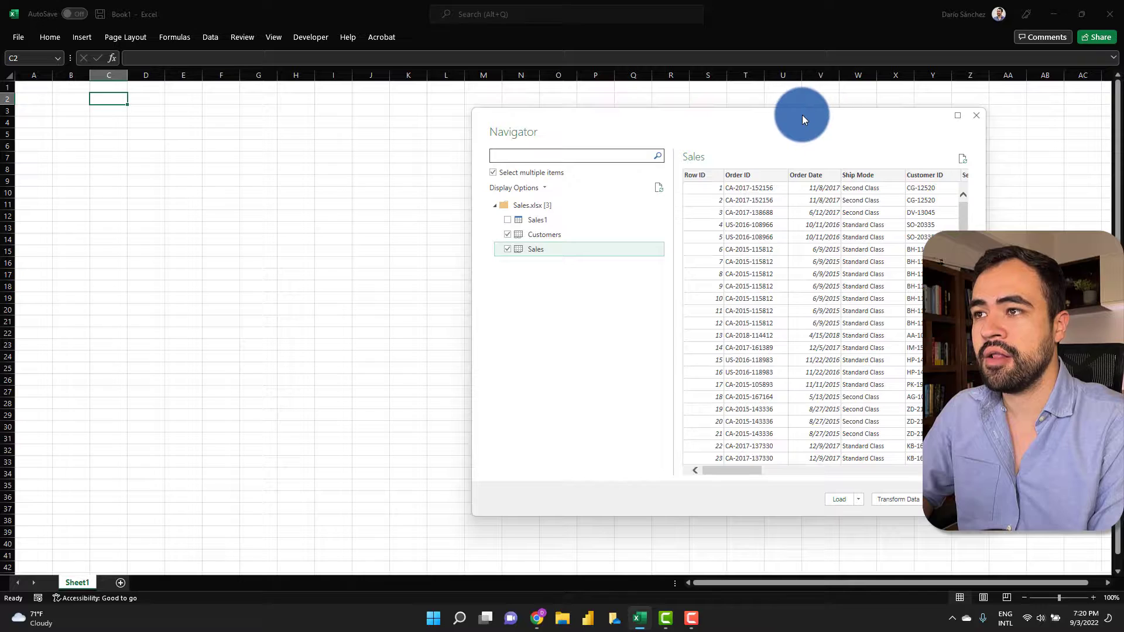
{"action": "left_click_drag", "start_coordinate": [801, 114], "coordinate": [665, 88]}
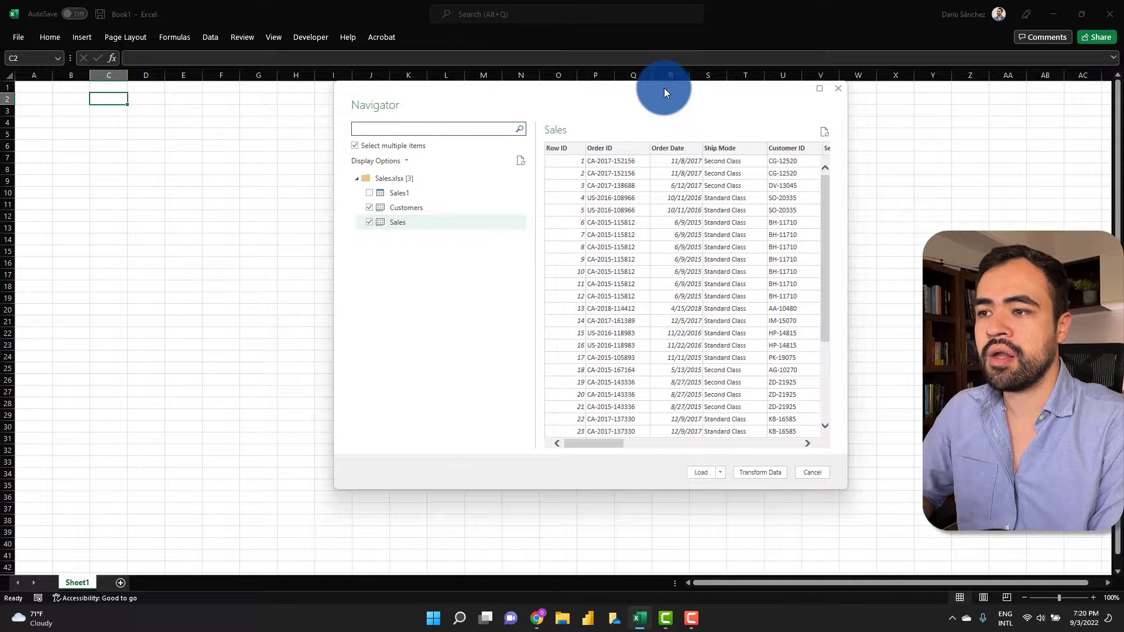
{"action": "left_click", "coordinate": [752, 473]}
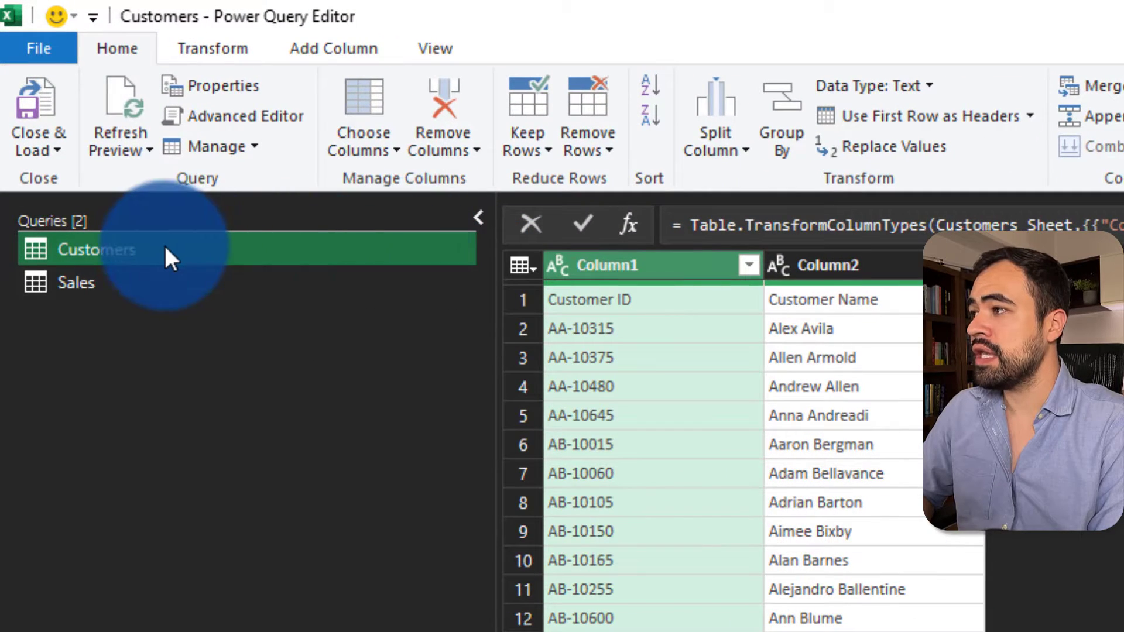
{"action": "left_click", "coordinate": [226, 280]}
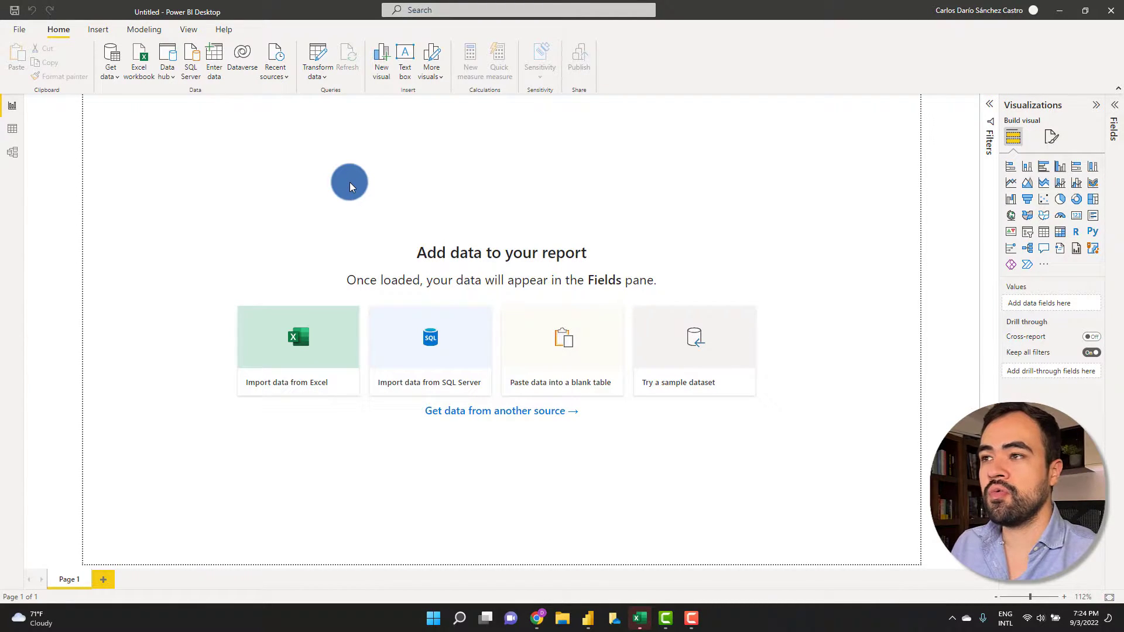
Step: Switch to Power BI Desktop and import the Excel workbook Sales.xlsx from the Material folder
{"action": "left_click", "coordinate": [316, 335]}
{"action": "left_click_drag", "start_coordinate": [364, 132], "coordinate": [553, 89]}
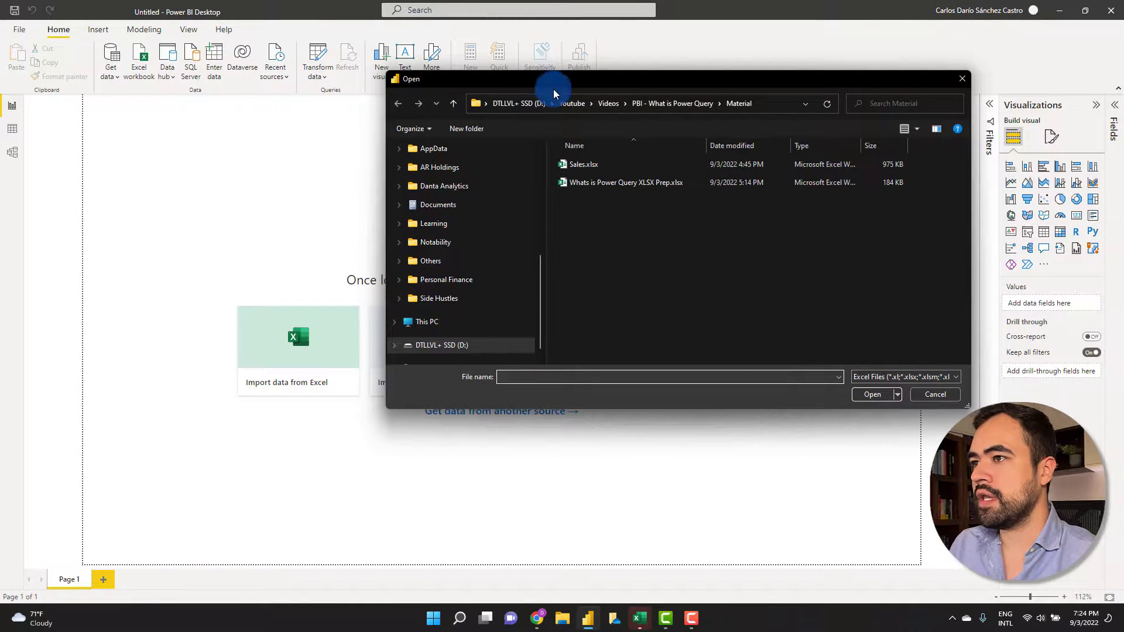
{"action": "double_click", "coordinate": [623, 163]}
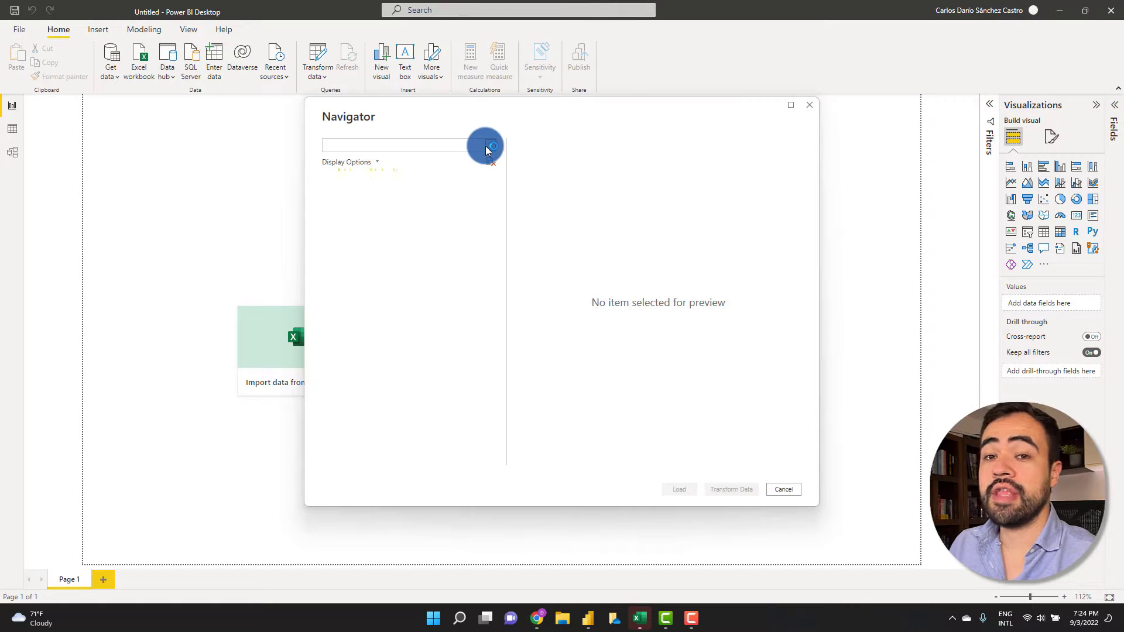
{"action": "left_click_drag", "start_coordinate": [536, 104], "coordinate": [486, 90]}
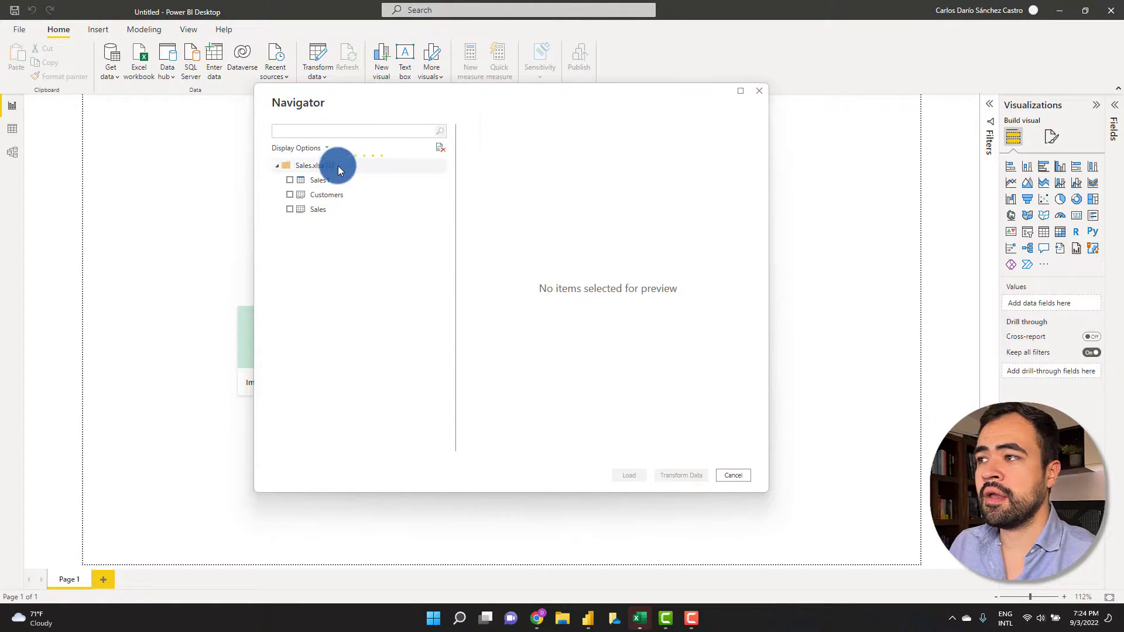
Step: Choose the Customers and Sales sheets of the workbook and open them for transformation in the Power Query Editor
{"action": "left_click", "coordinate": [289, 194]}
{"action": "left_click", "coordinate": [290, 209]}
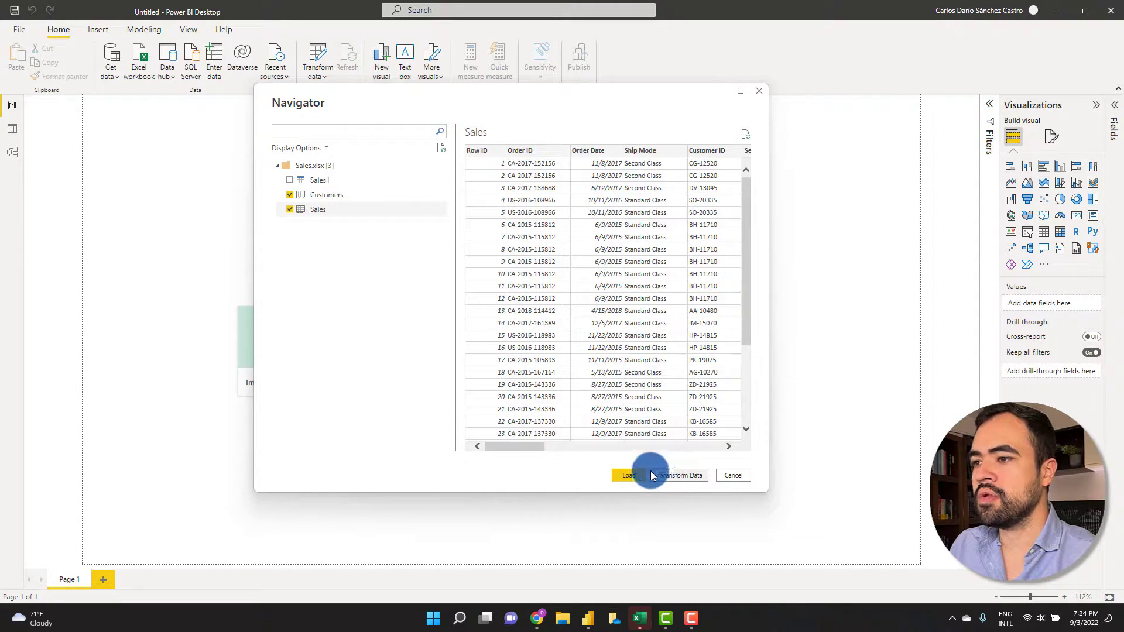
{"action": "left_click", "coordinate": [684, 475]}
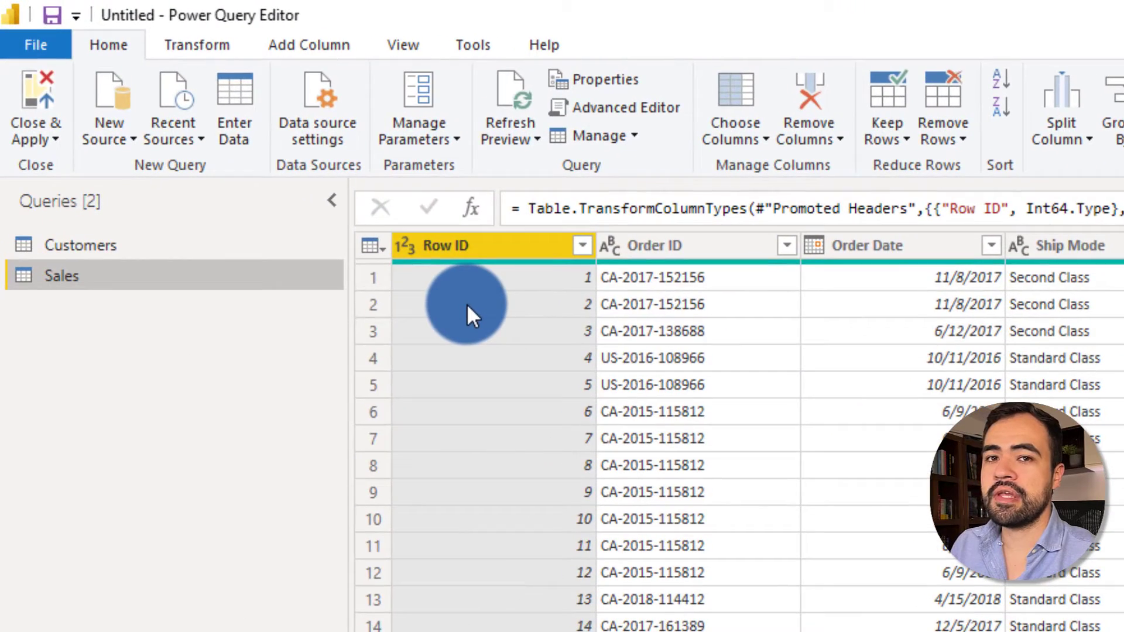
Step: Review the Customers and Sales queries by switching between their data previews
{"action": "left_click", "coordinate": [150, 240]}
{"action": "left_click", "coordinate": [149, 279]}
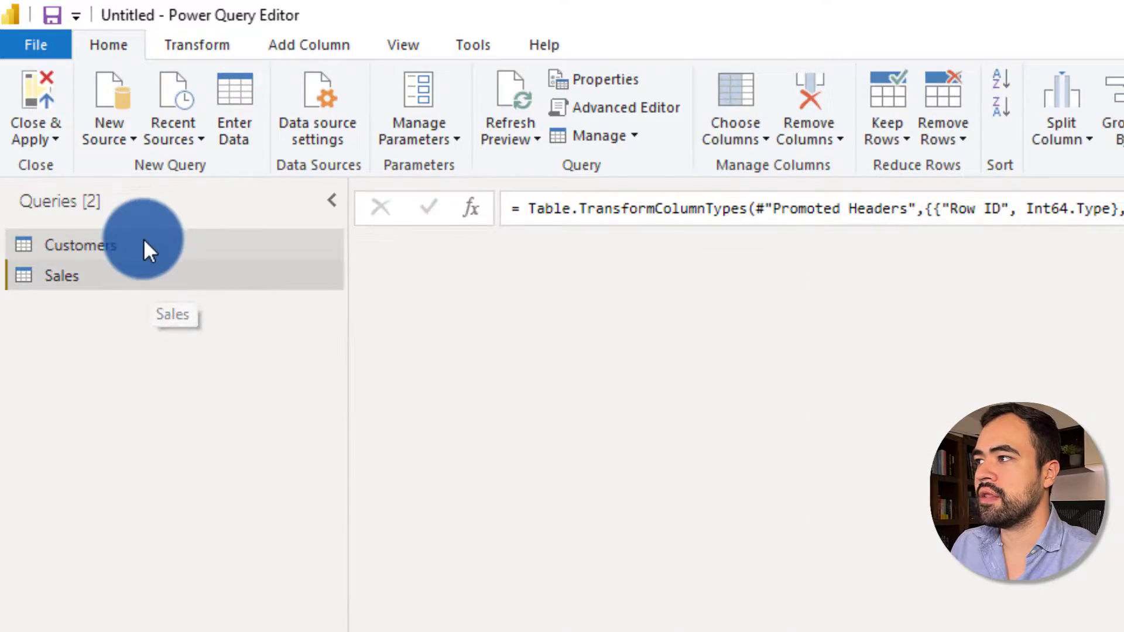
{"action": "left_click", "coordinate": [144, 240]}
{"action": "left_click", "coordinate": [154, 277]}
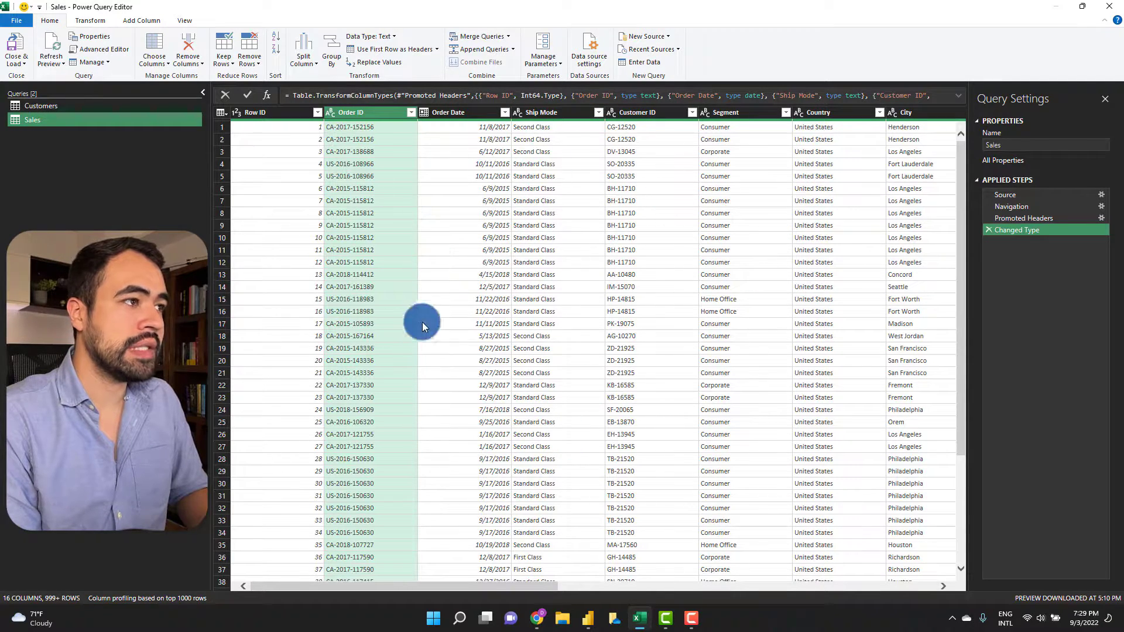
Step: In Excel's Power Query Editor, split the Sales query's Product ID column by the custom delimiter "-" at its left-most occurrence
{"action": "left_click_drag", "start_coordinate": [392, 588], "coordinate": [755, 567]}
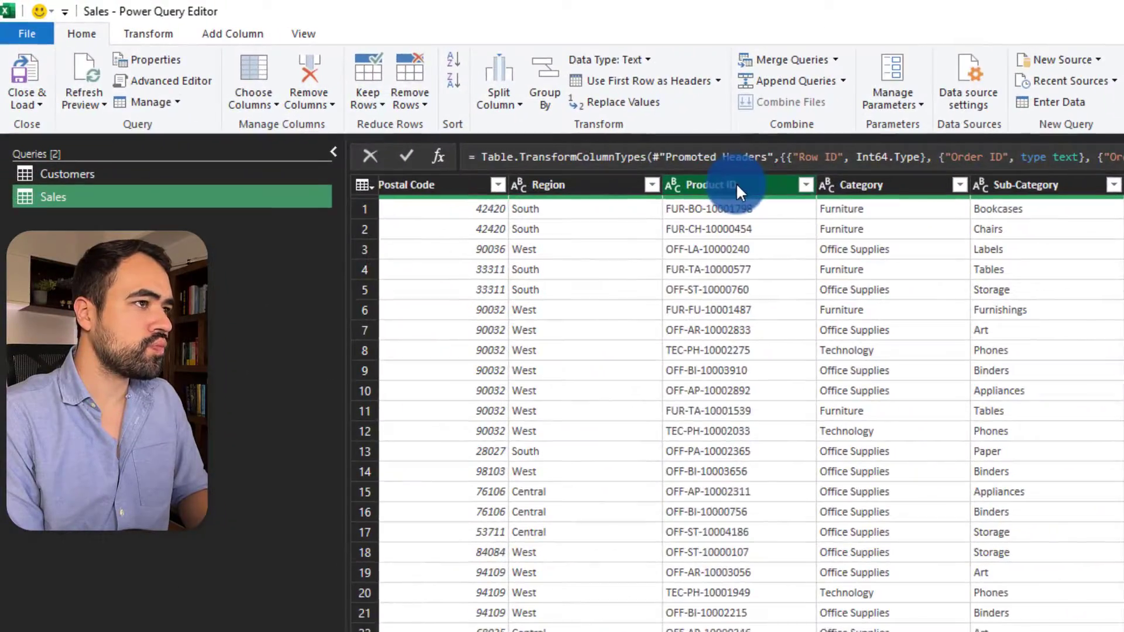
{"action": "left_click", "coordinate": [439, 111]}
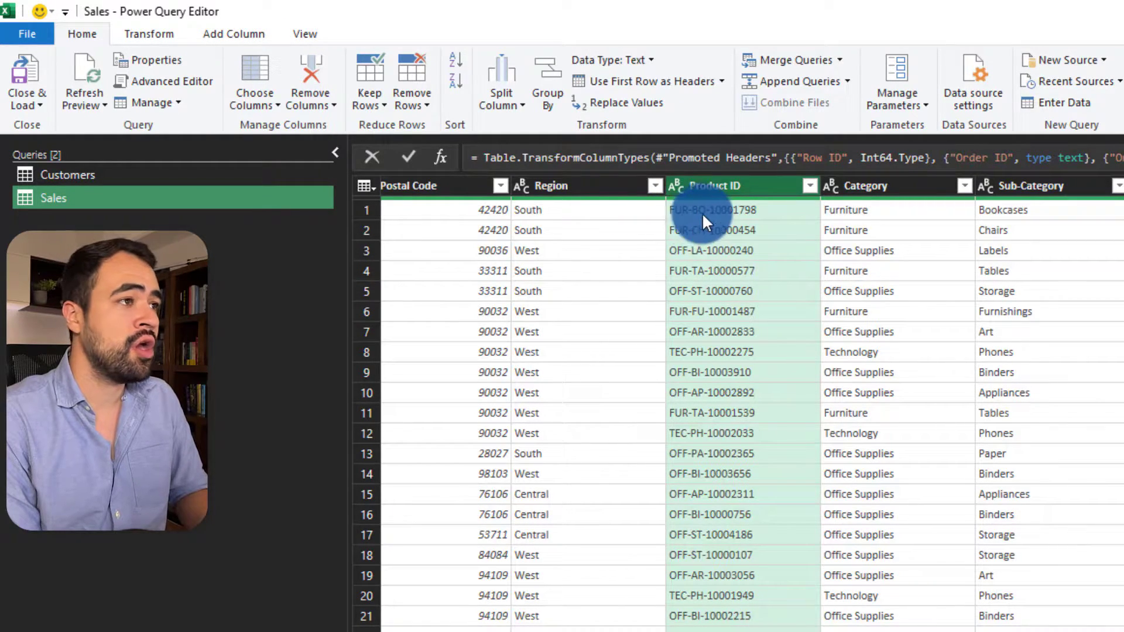
{"action": "left_click", "coordinate": [136, 33]}
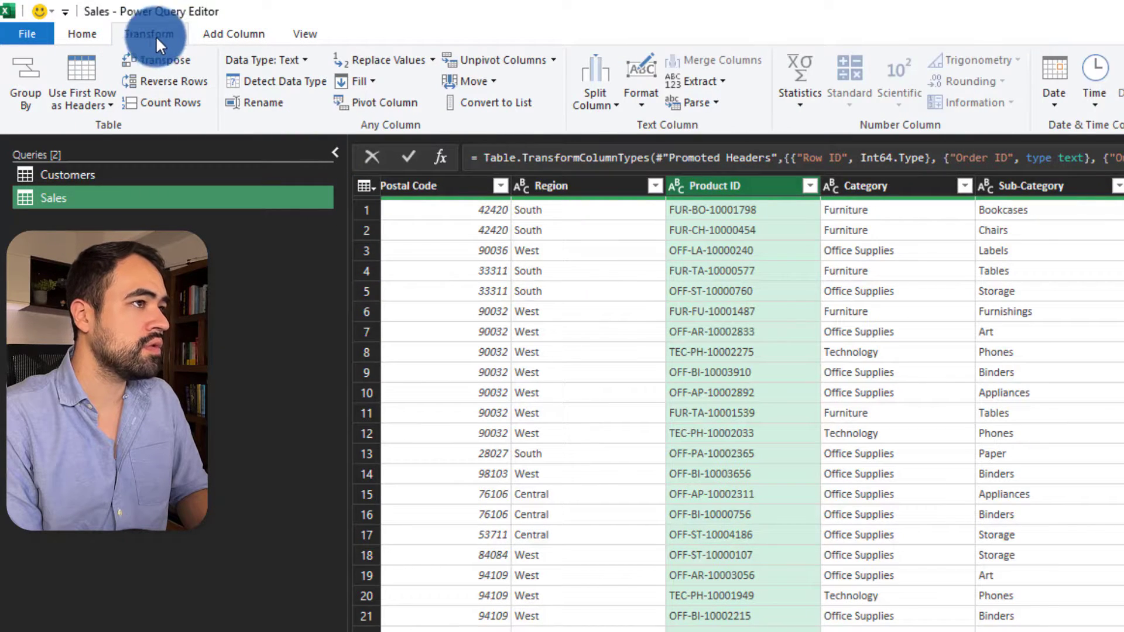
{"action": "left_click", "coordinate": [584, 100]}
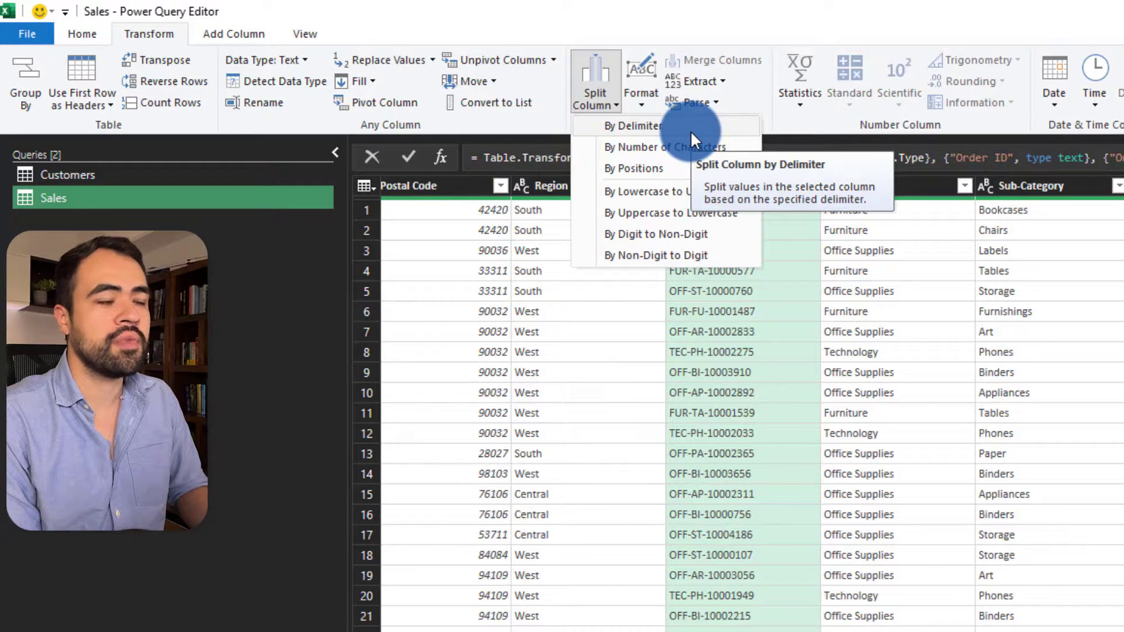
{"action": "left_click", "coordinate": [641, 125]}
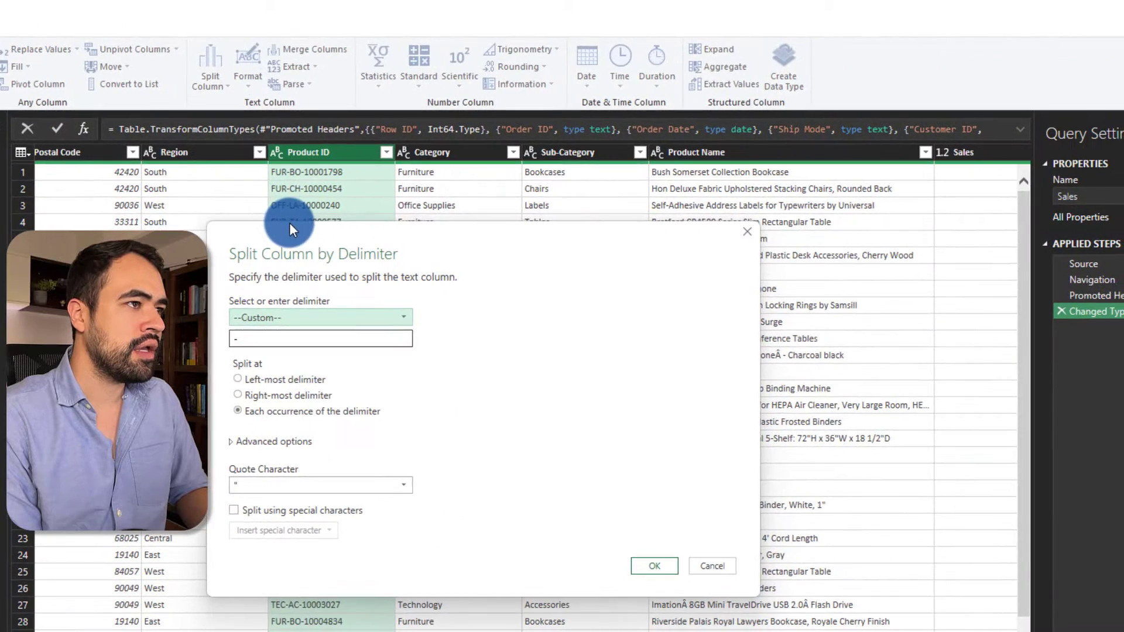
{"action": "left_click_drag", "start_coordinate": [289, 223], "coordinate": [567, 218]}
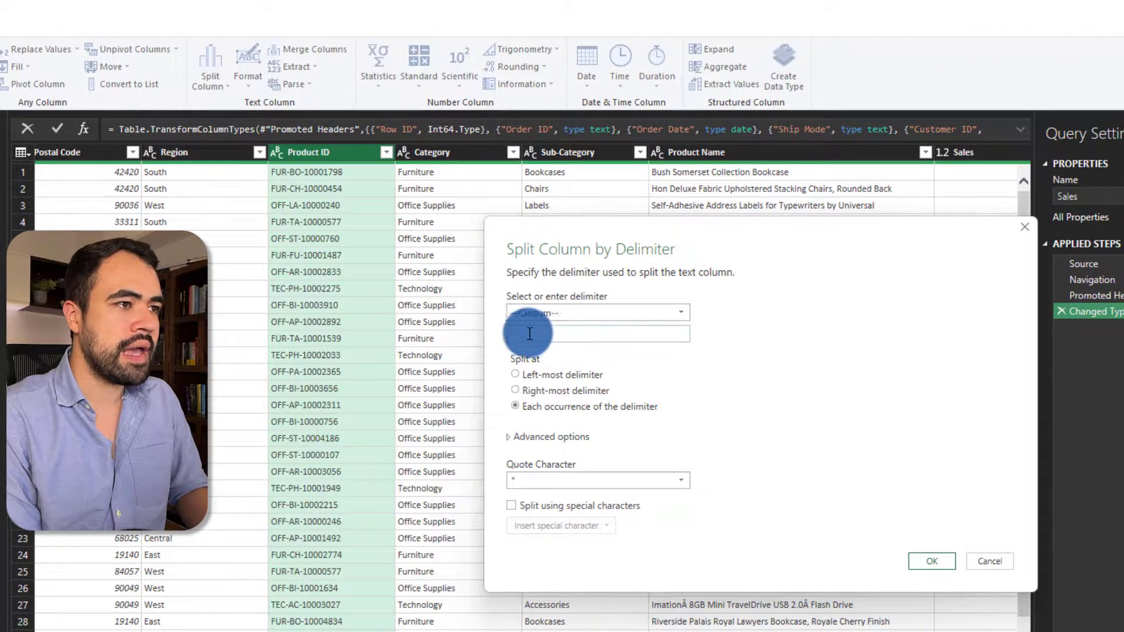
{"action": "left_click", "coordinate": [520, 374]}
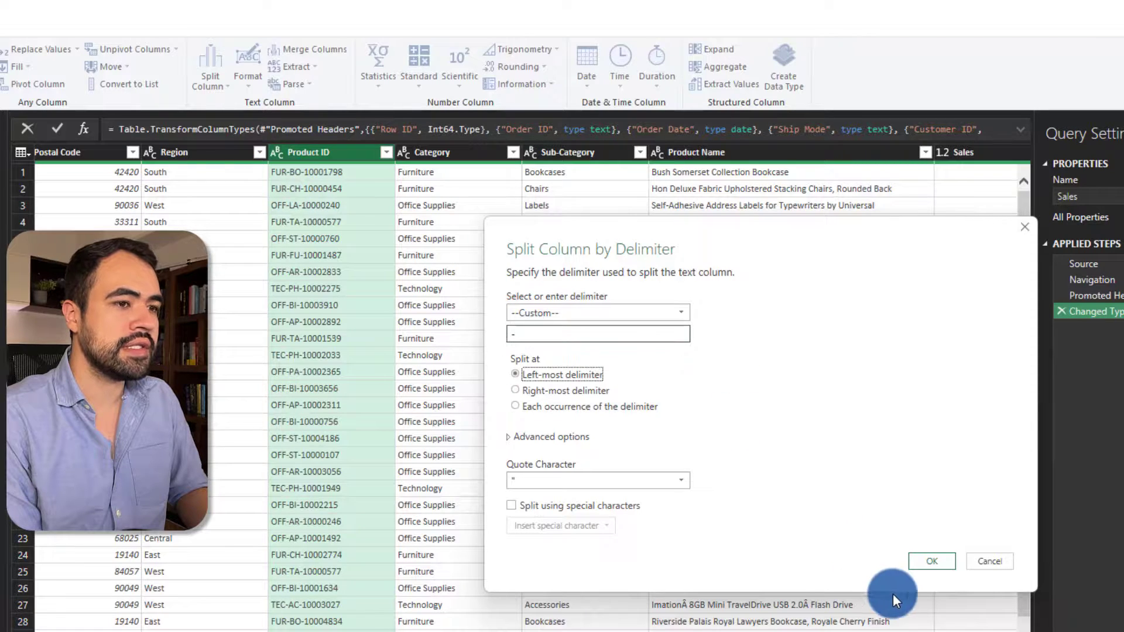
{"action": "left_click", "coordinate": [926, 563]}
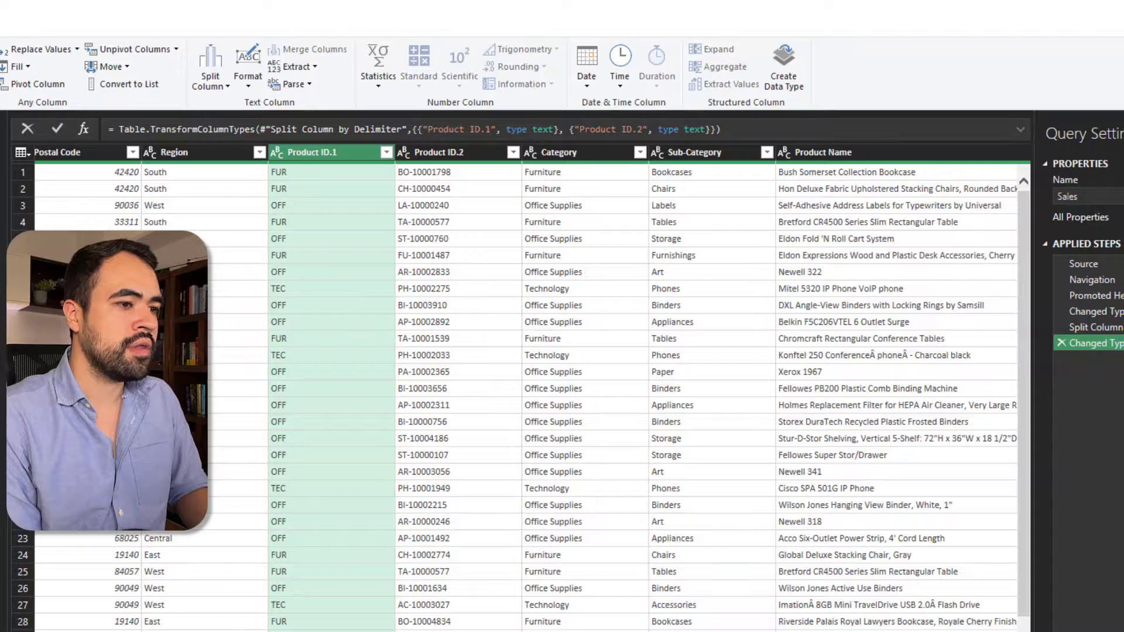
Step: Start merging the Product ID.1 and Order ID columns of the Sales query, using "-" as the custom separator
{"action": "scroll", "coordinate": [527, 386], "scroll_direction": "left", "scroll_amount": 5}
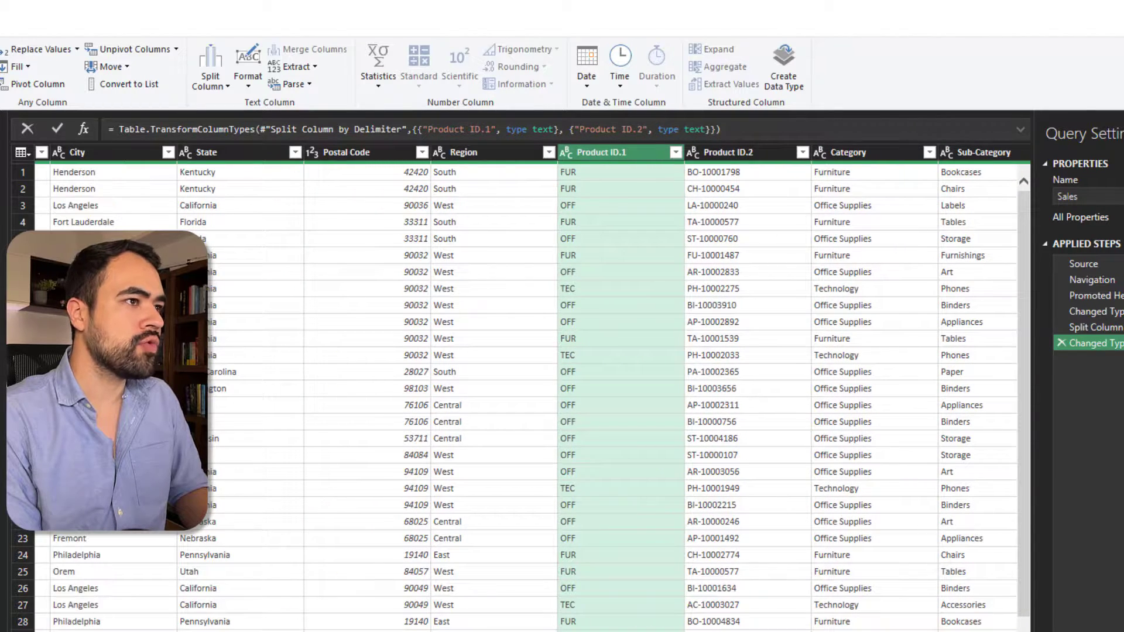
{"action": "scroll", "coordinate": [576, 550], "scroll_direction": "left", "scroll_amount": 3}
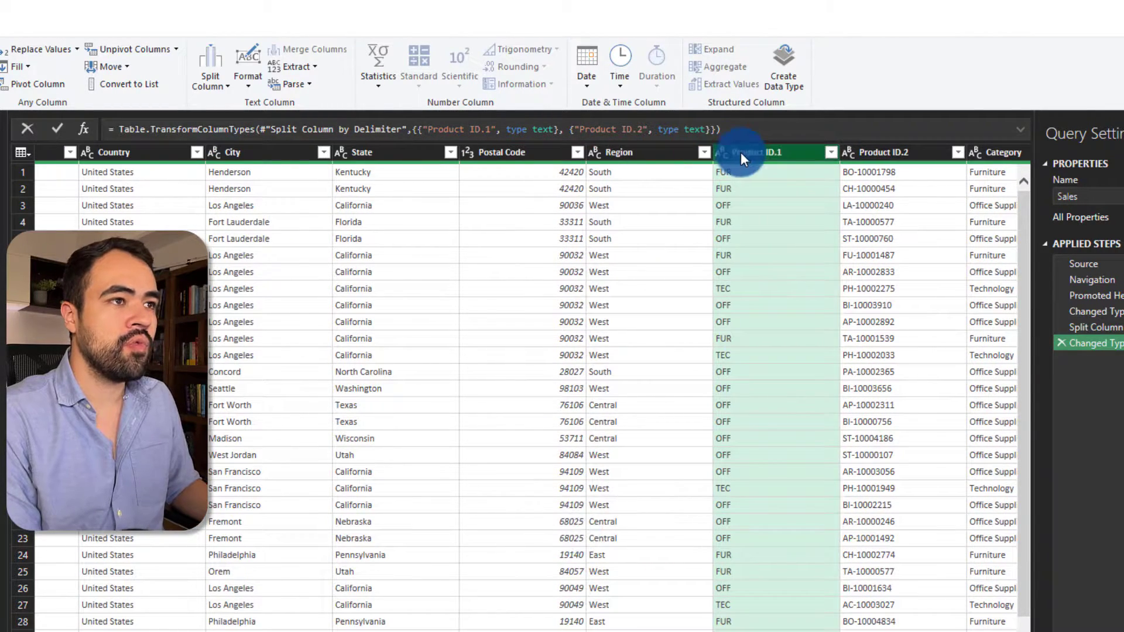
{"action": "scroll", "coordinate": [741, 157], "scroll_direction": "left", "scroll_amount": 5}
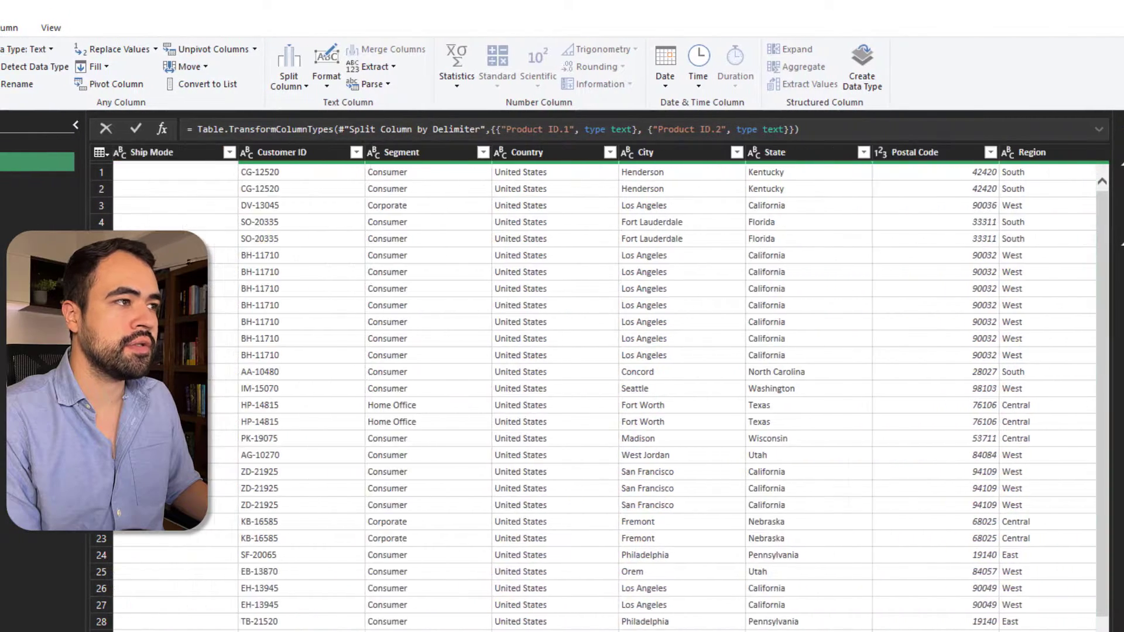
{"action": "scroll", "coordinate": [609, 386], "scroll_direction": "left", "scroll_amount": 7}
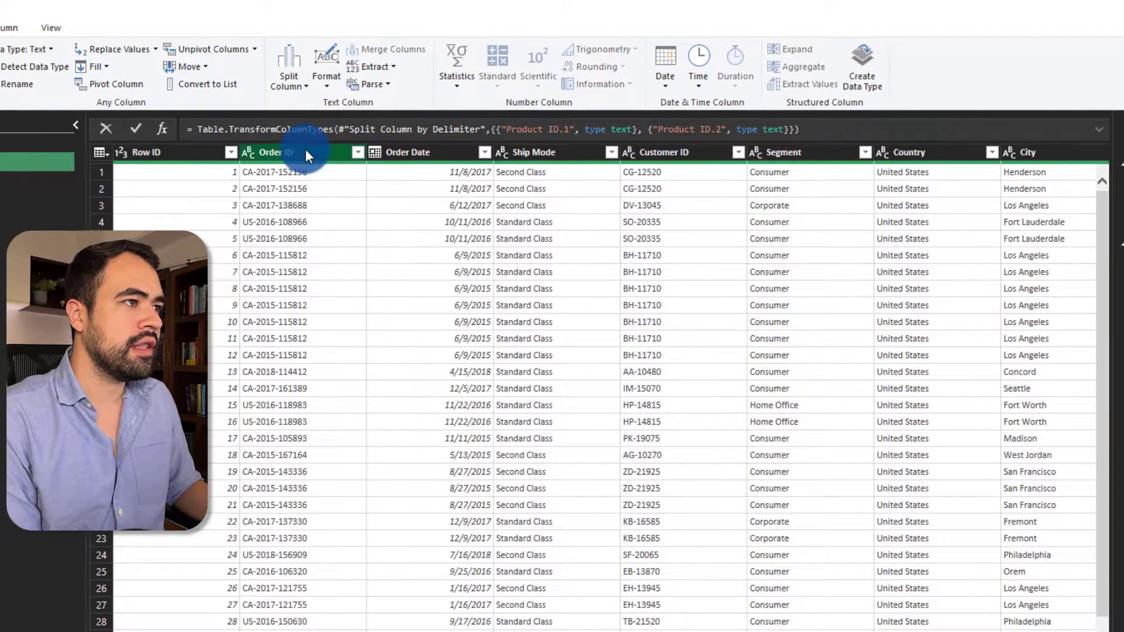
{"action": "left_click", "coordinate": [306, 154]}
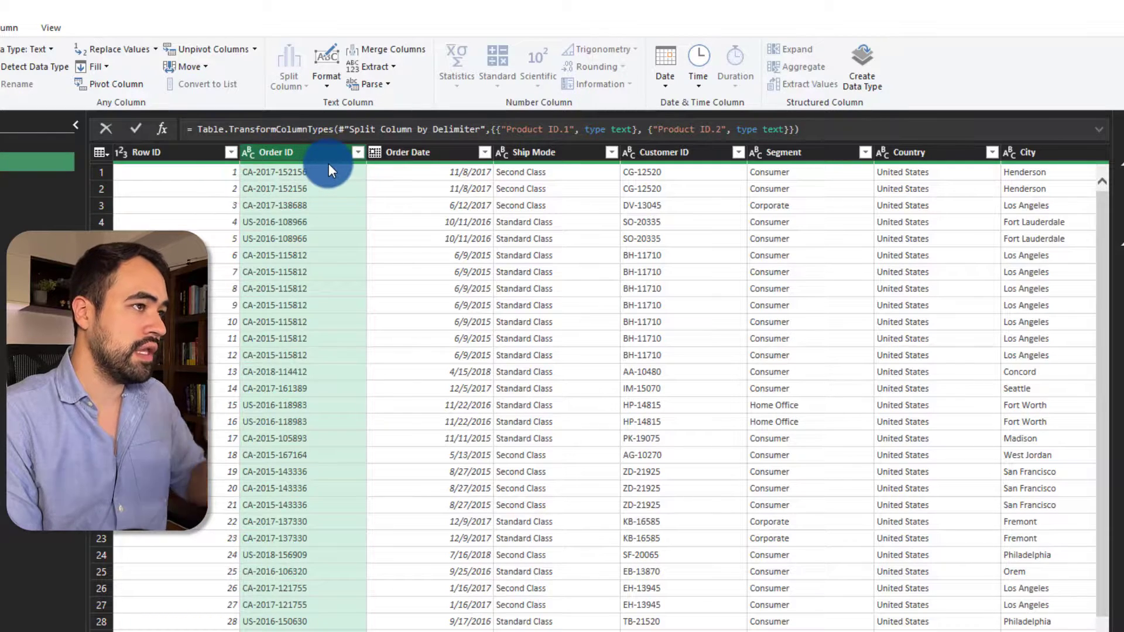
{"action": "right_click", "coordinate": [315, 153]}
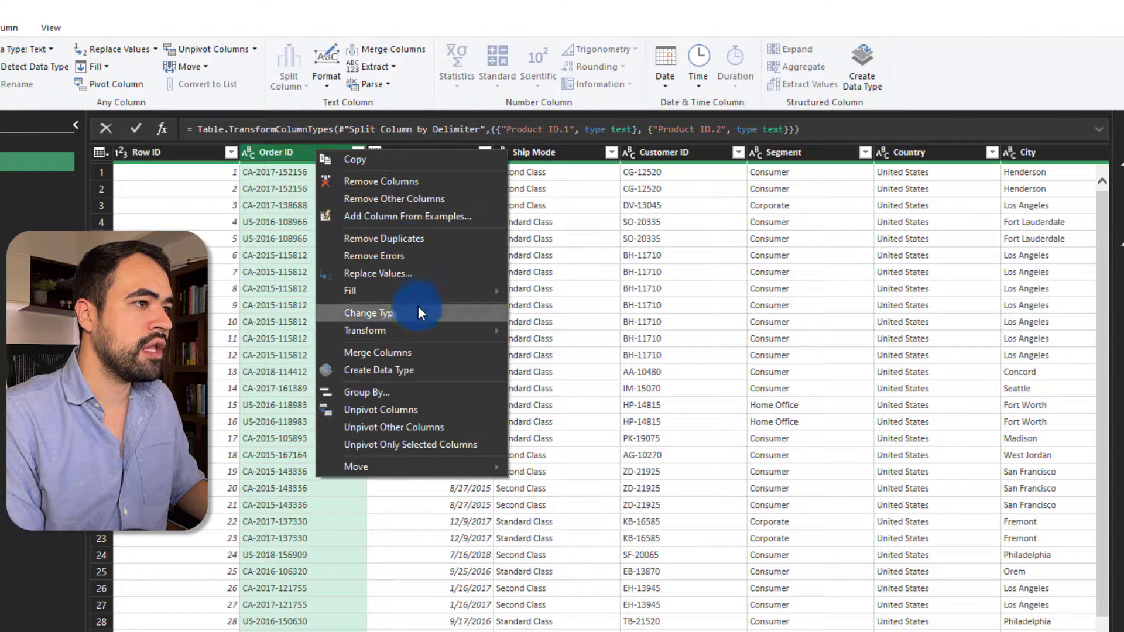
{"action": "left_click", "coordinate": [407, 354]}
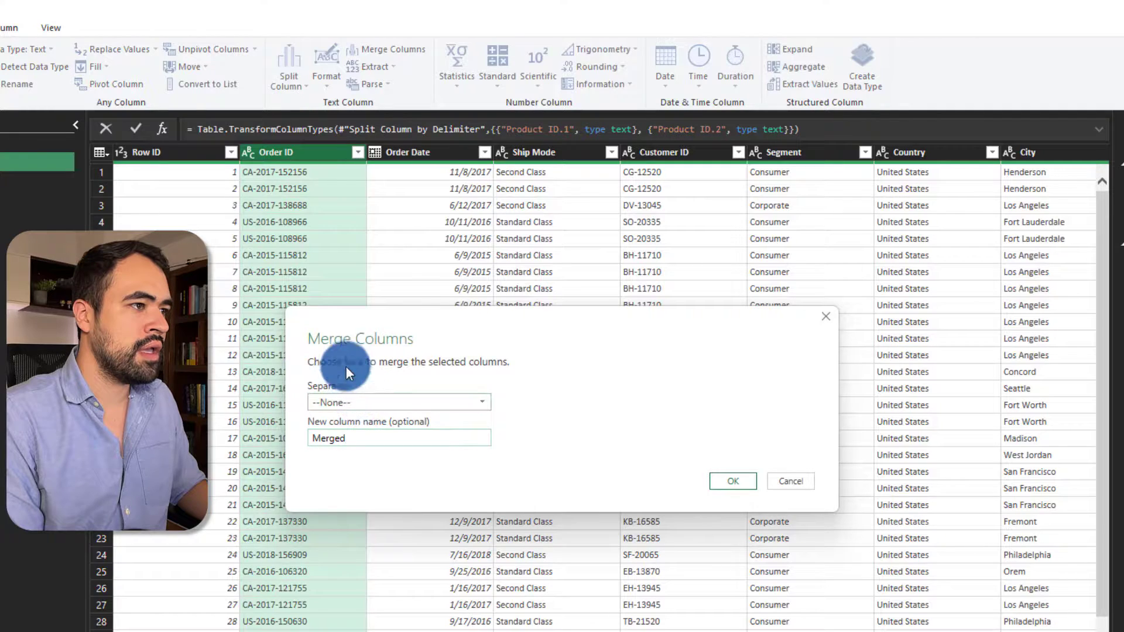
{"action": "left_click_drag", "start_coordinate": [346, 367], "coordinate": [526, 287]}
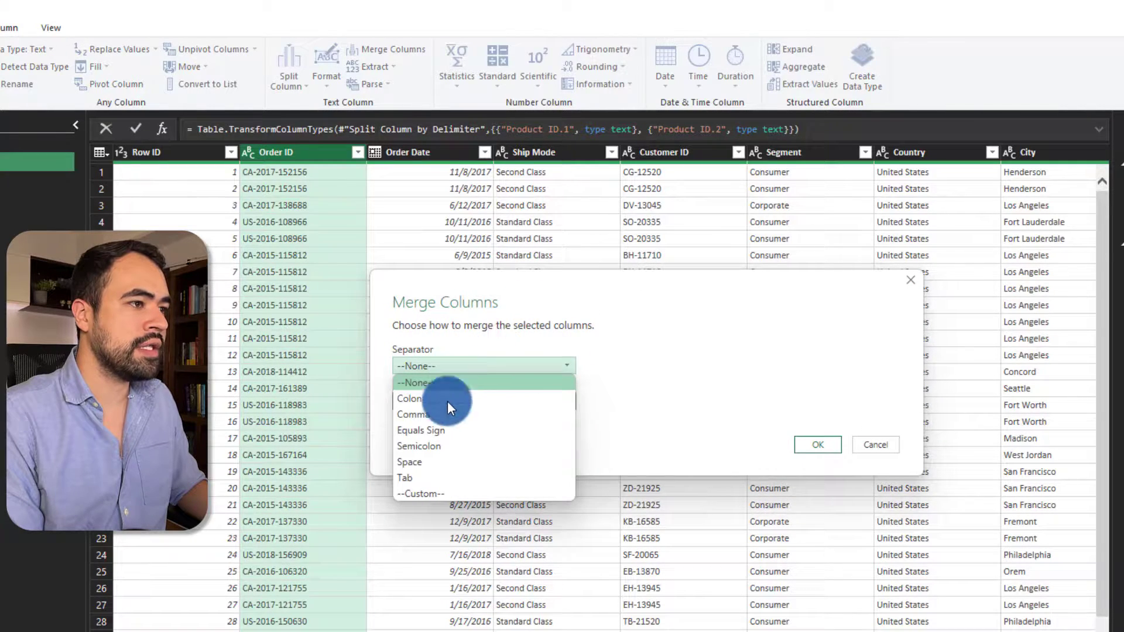
{"action": "left_click", "coordinate": [434, 493]}
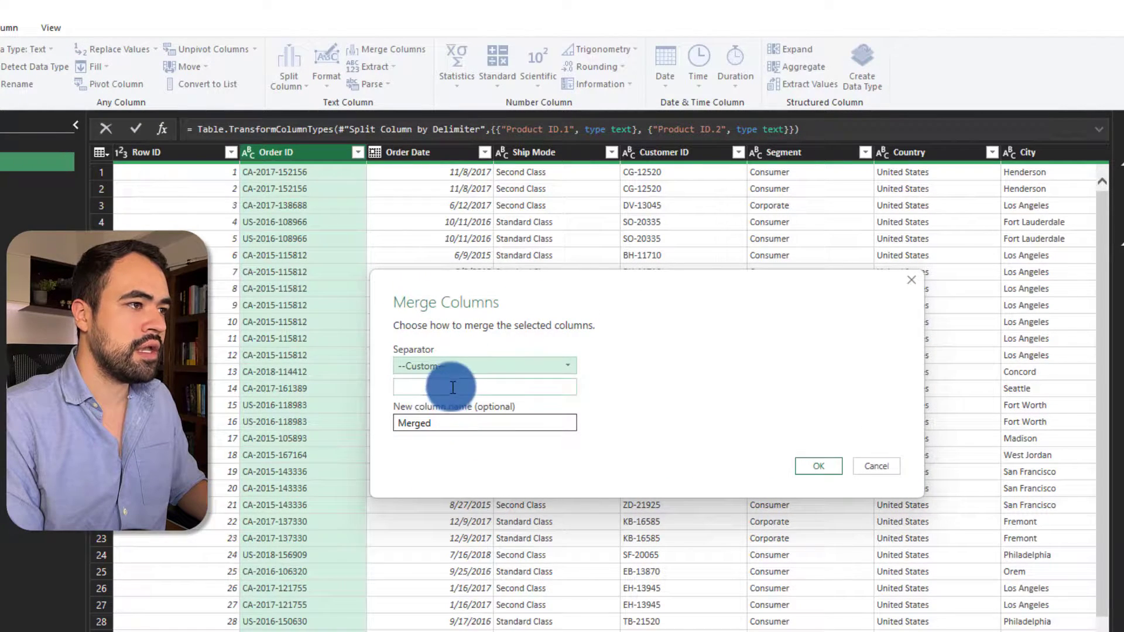
{"action": "left_click", "coordinate": [451, 388]}
{"action": "type", "text": "-"}
Step: Name the merged column "Order ID New" and apply the merge
{"action": "double_click", "coordinate": [427, 422]}
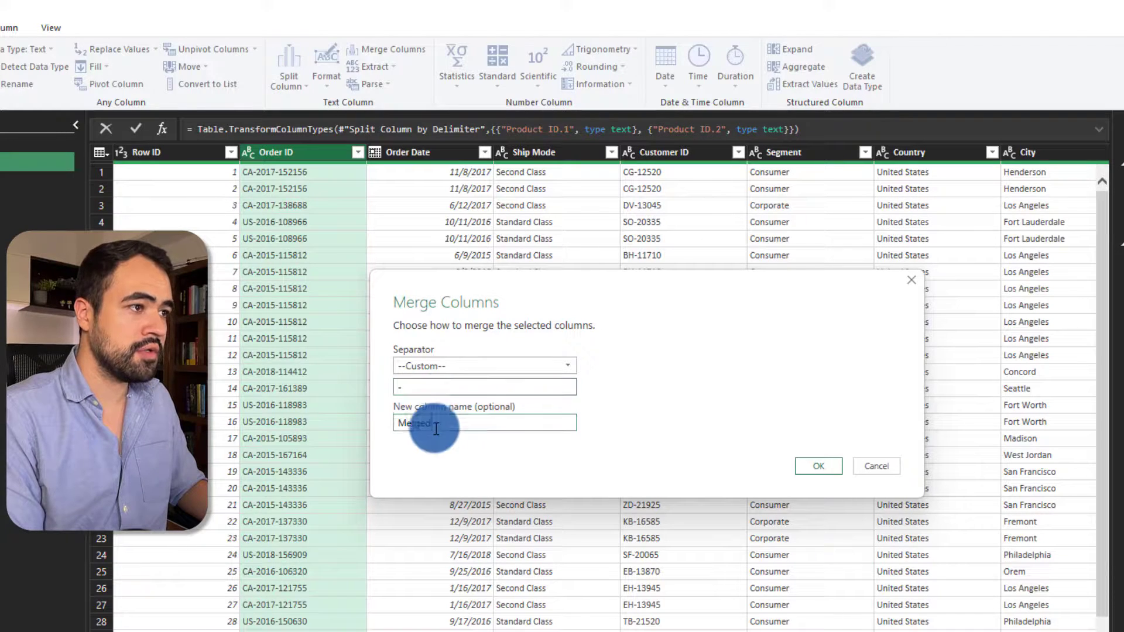
{"action": "key", "text": "BackSpace"}
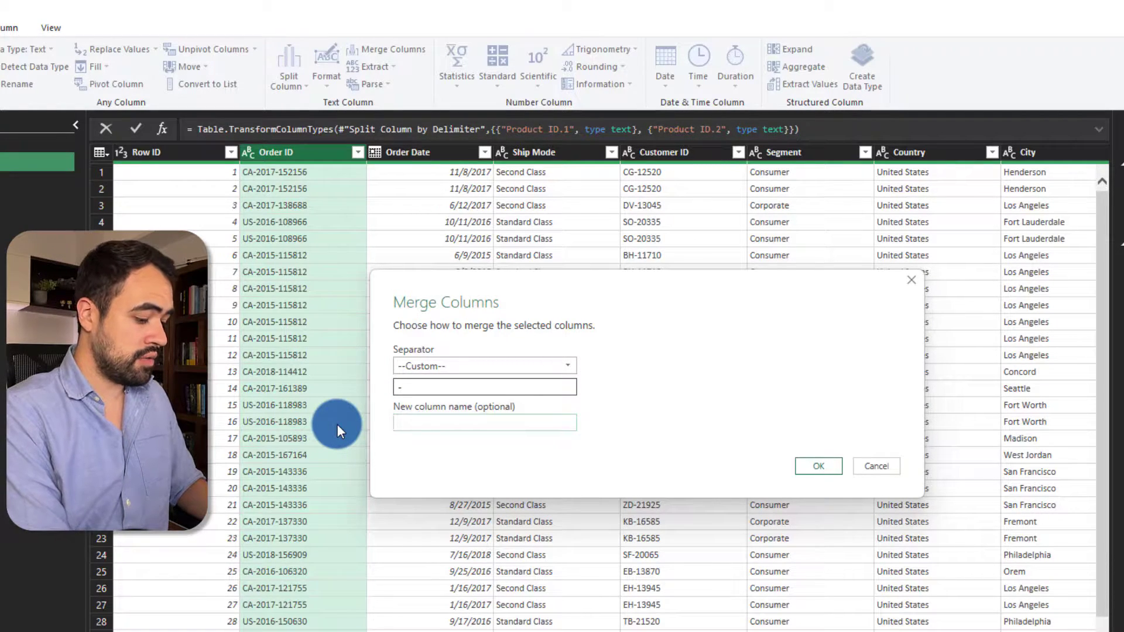
{"action": "type", "text": "Order ID"}
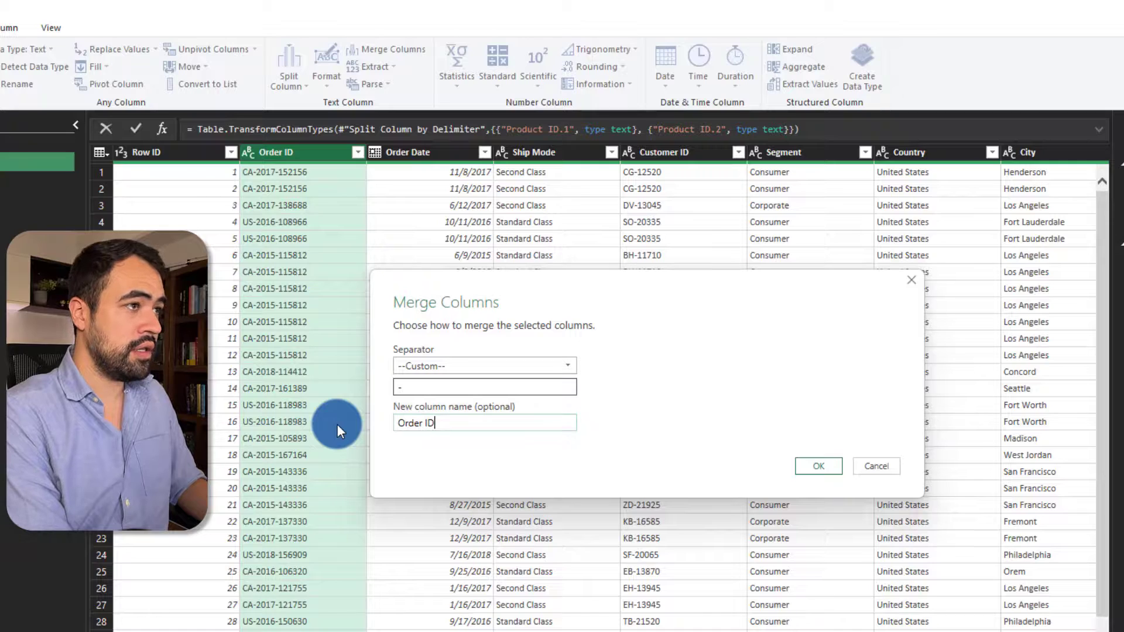
{"action": "type", "text": " New"}
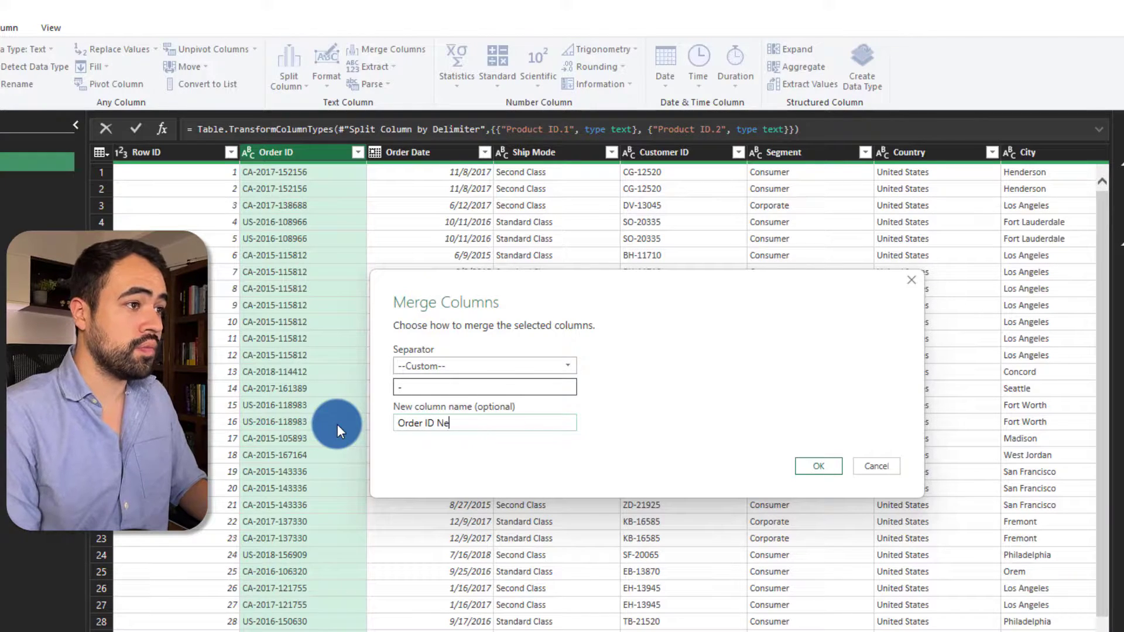
{"action": "left_click", "coordinate": [823, 465]}
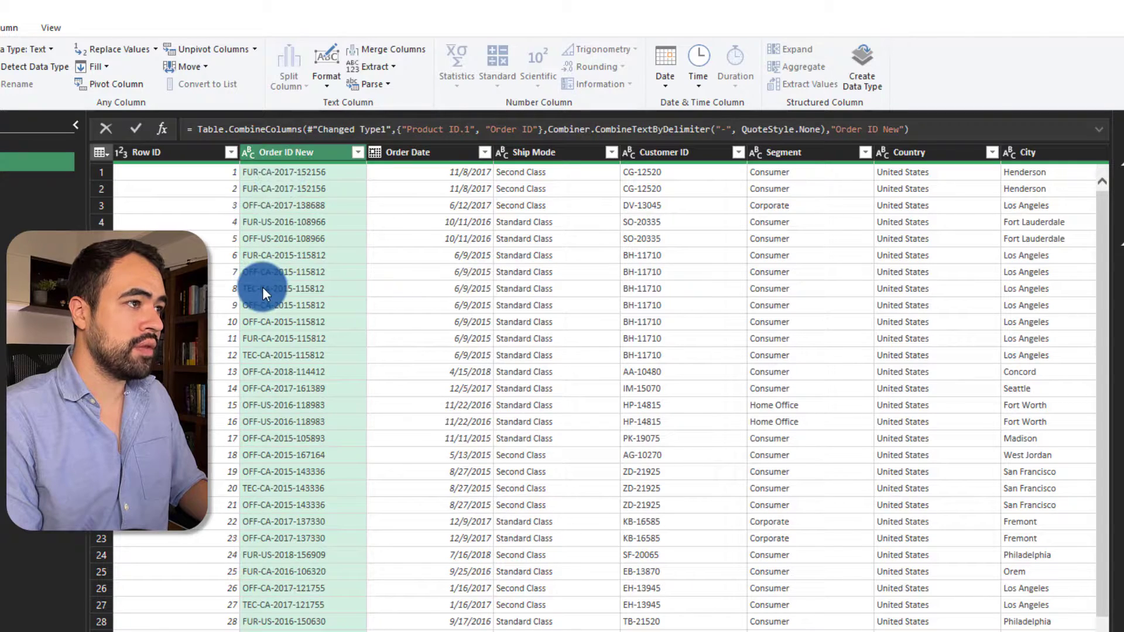
Step: Filter the Region column of the Sales query to keep only the Central and East rows
{"action": "scroll", "coordinate": [611, 388], "scroll_direction": "right", "scroll_amount": 10}
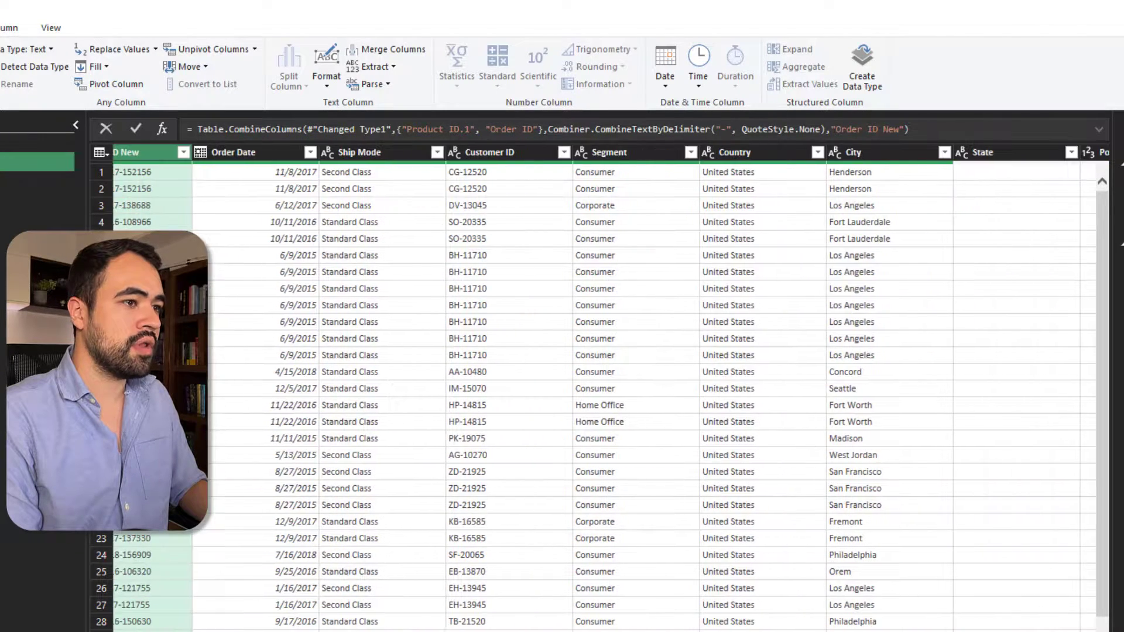
{"action": "scroll", "coordinate": [611, 388], "scroll_direction": "right", "scroll_amount": 2}
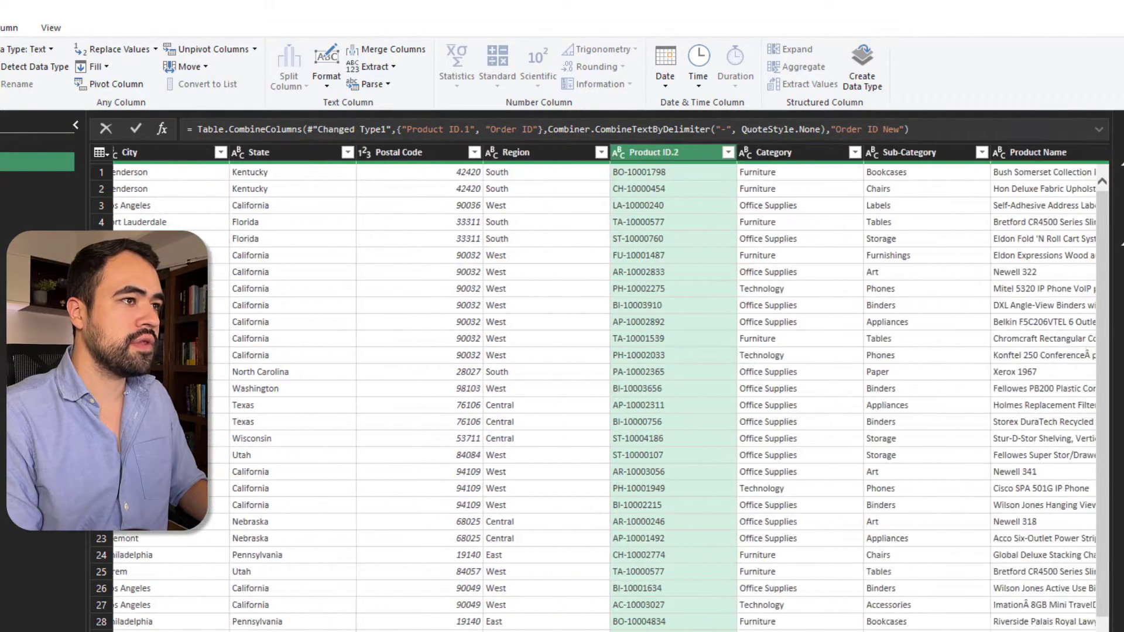
{"action": "scroll", "coordinate": [611, 388], "scroll_direction": "right", "scroll_amount": 4}
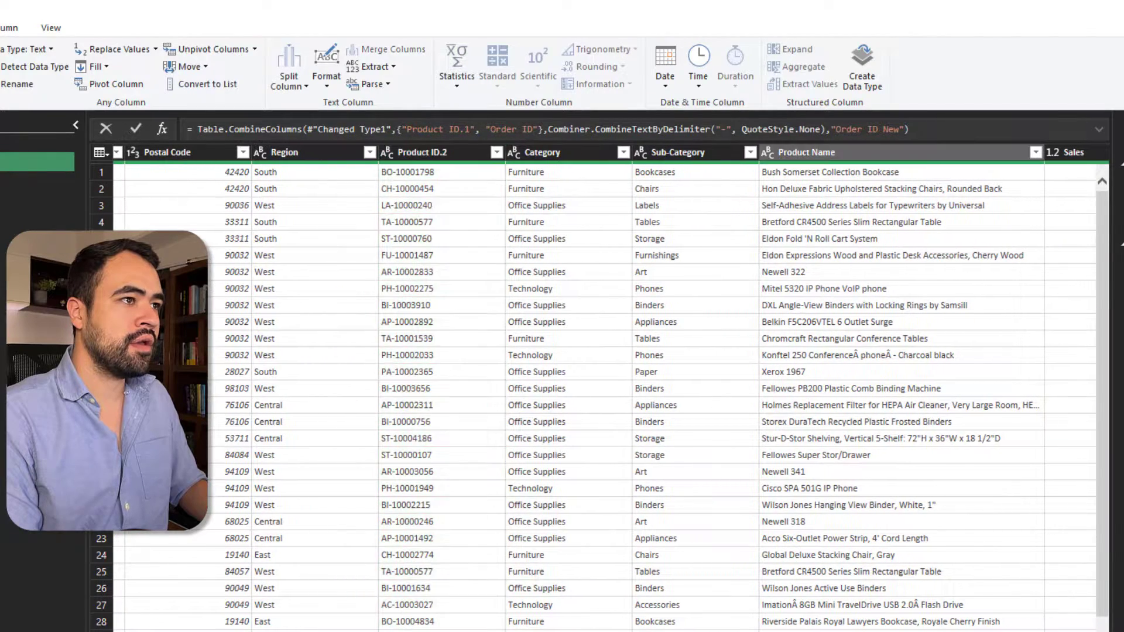
{"action": "scroll", "coordinate": [611, 388], "scroll_direction": "down", "scroll_amount": 2}
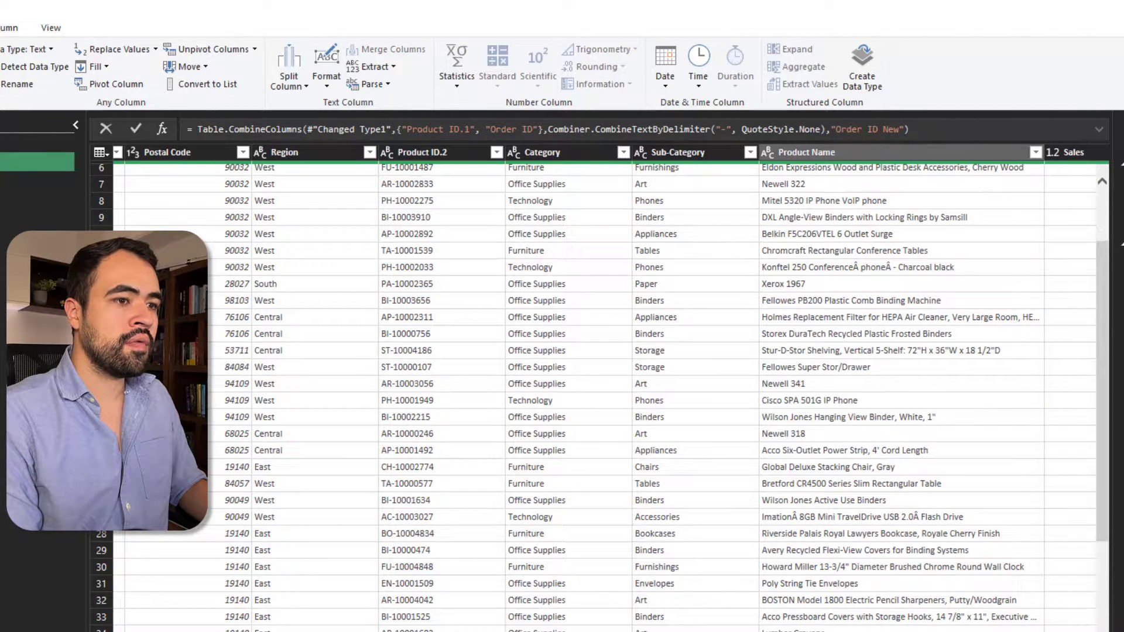
{"action": "scroll", "coordinate": [611, 388], "scroll_direction": "right", "scroll_amount": 1}
{"action": "scroll", "coordinate": [710, 577], "scroll_direction": "left", "scroll_amount": 5}
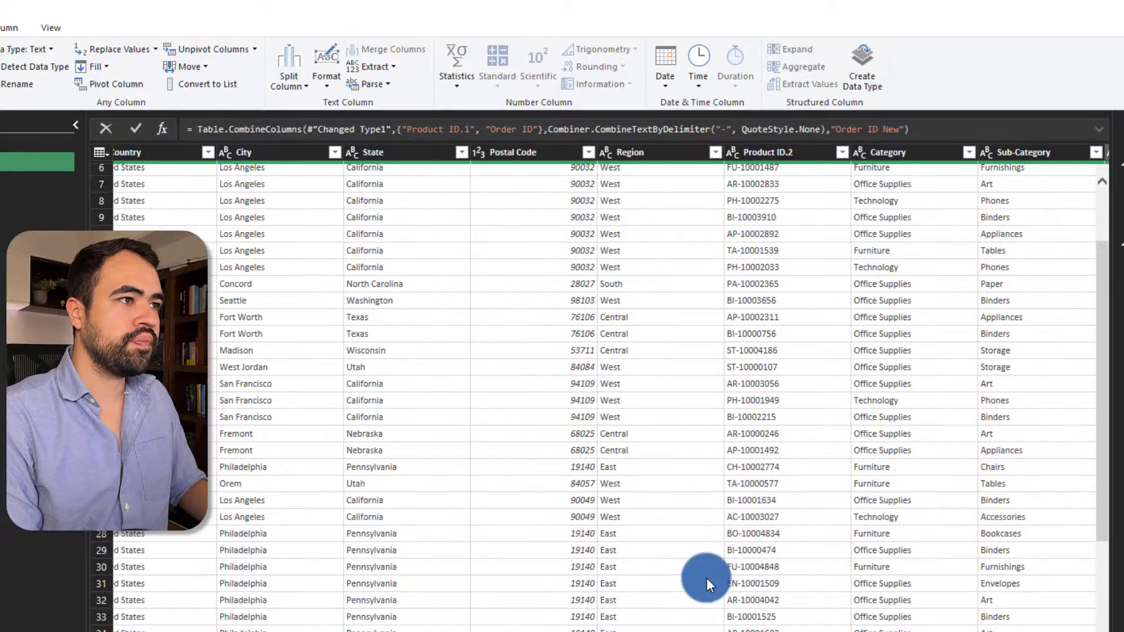
{"action": "left_click", "coordinate": [715, 153]}
{"action": "left_click", "coordinate": [714, 153]}
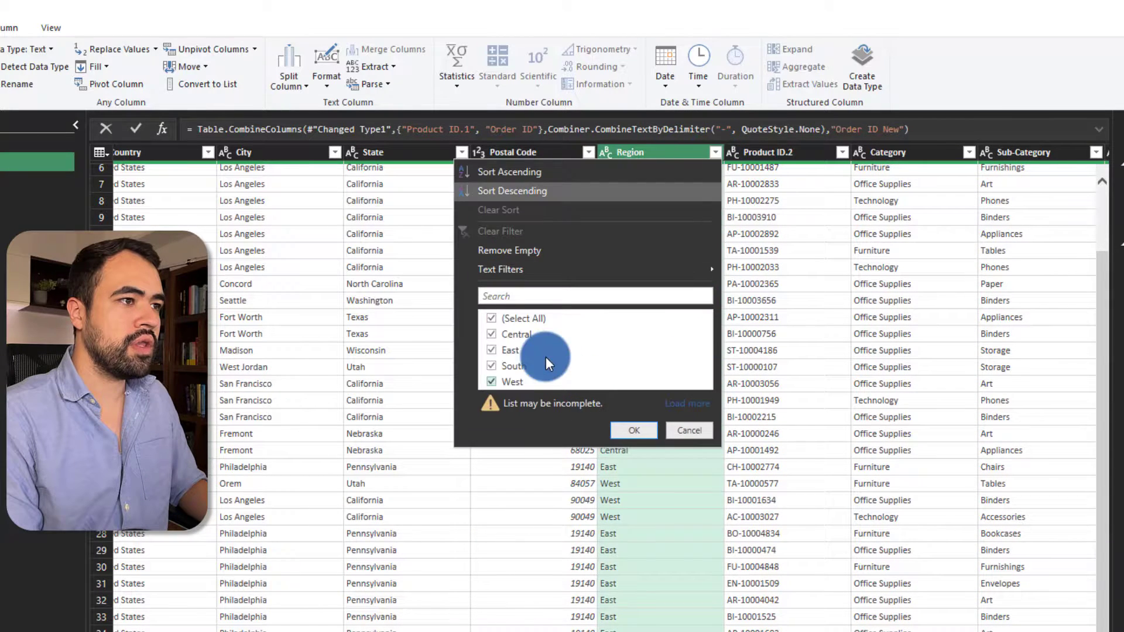
{"action": "left_click", "coordinate": [506, 316]}
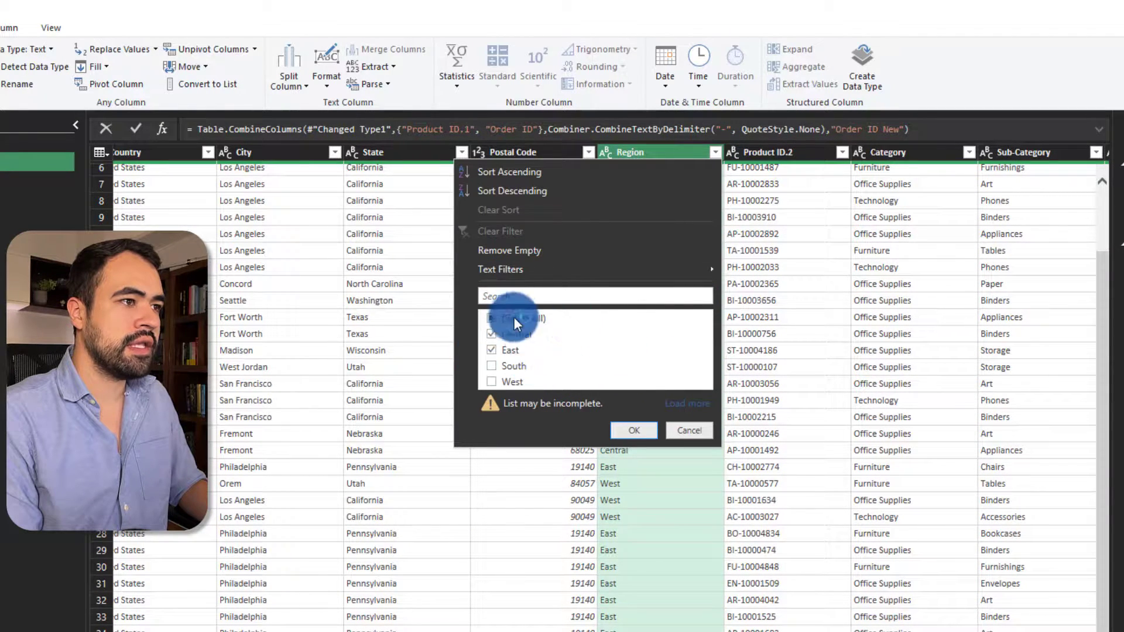
{"action": "left_click", "coordinate": [638, 431]}
Step: Start a new custom column in the Sales query and name it "Sales + Tax"
{"action": "scroll", "coordinate": [586, 386], "scroll_direction": "right", "scroll_amount": 3}
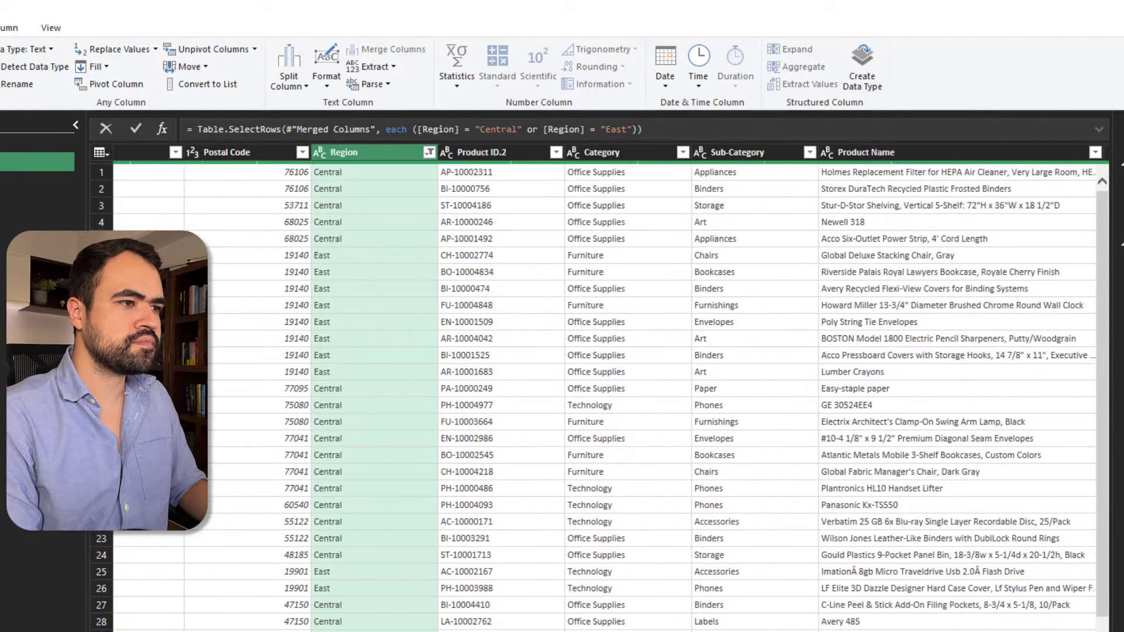
{"action": "scroll", "coordinate": [586, 386], "scroll_direction": "right", "scroll_amount": 2}
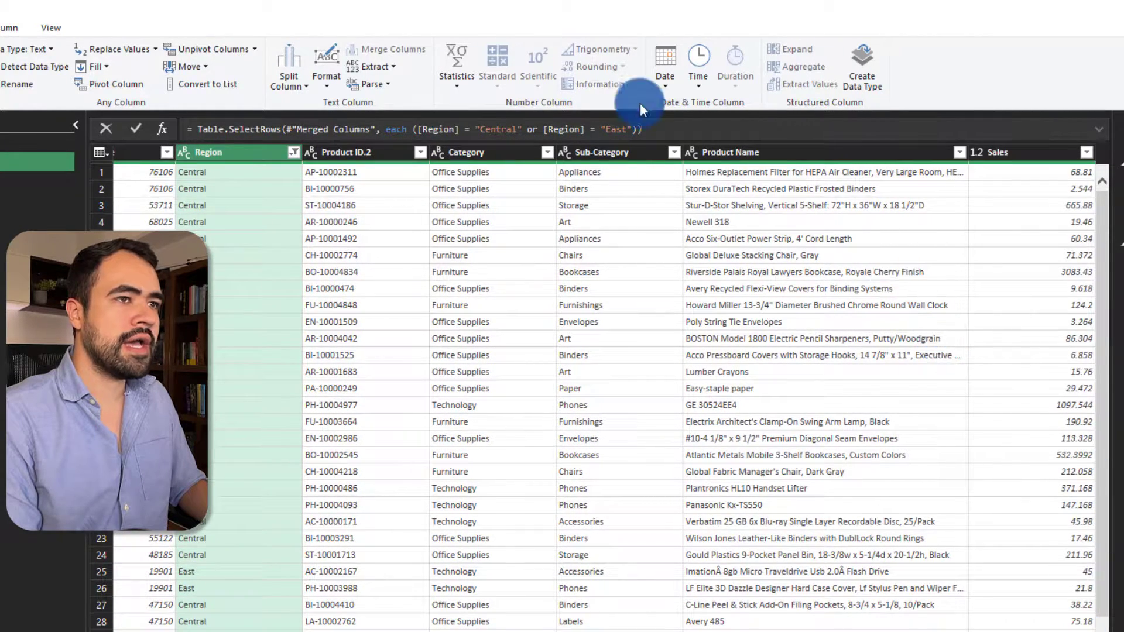
{"action": "left_click", "coordinate": [999, 152]}
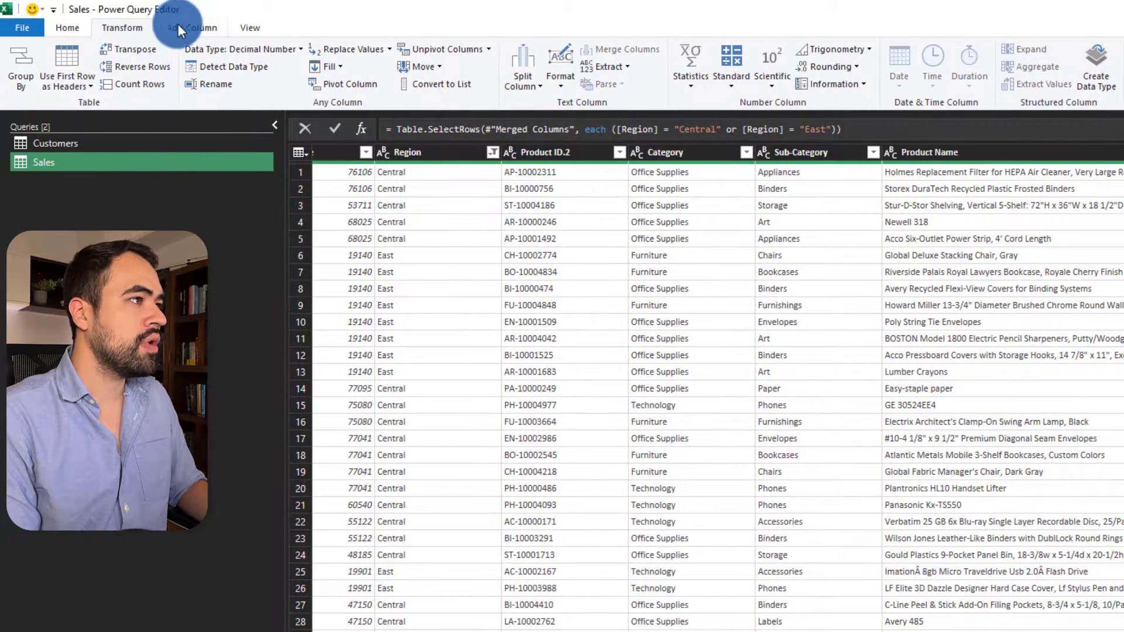
{"action": "left_click", "coordinate": [46, 29]}
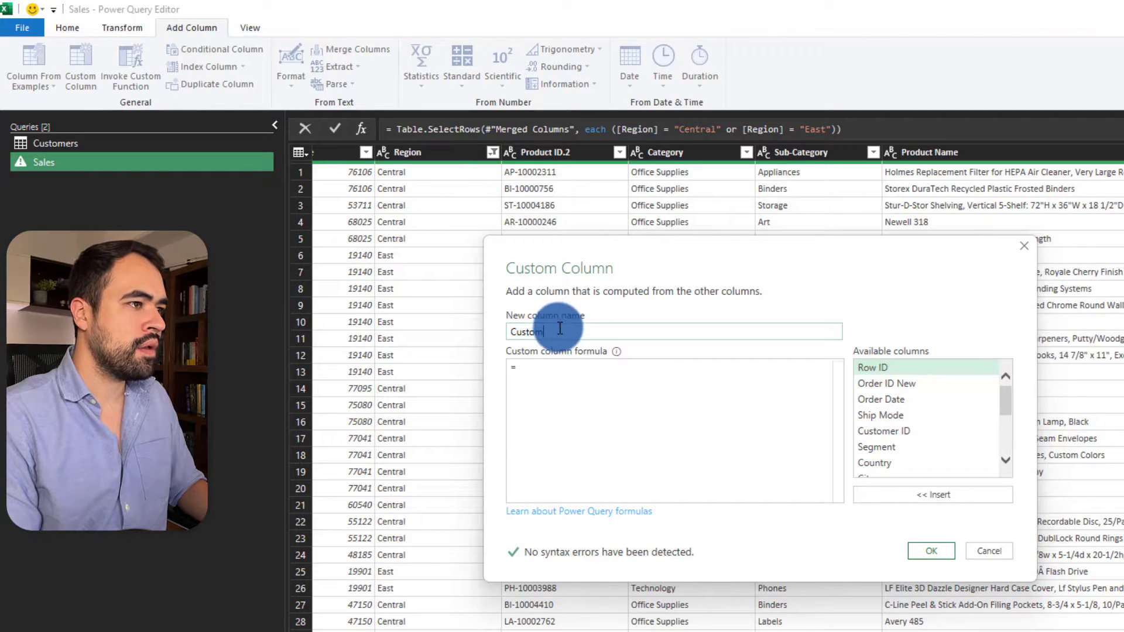
{"action": "type", "text": "Sale"}
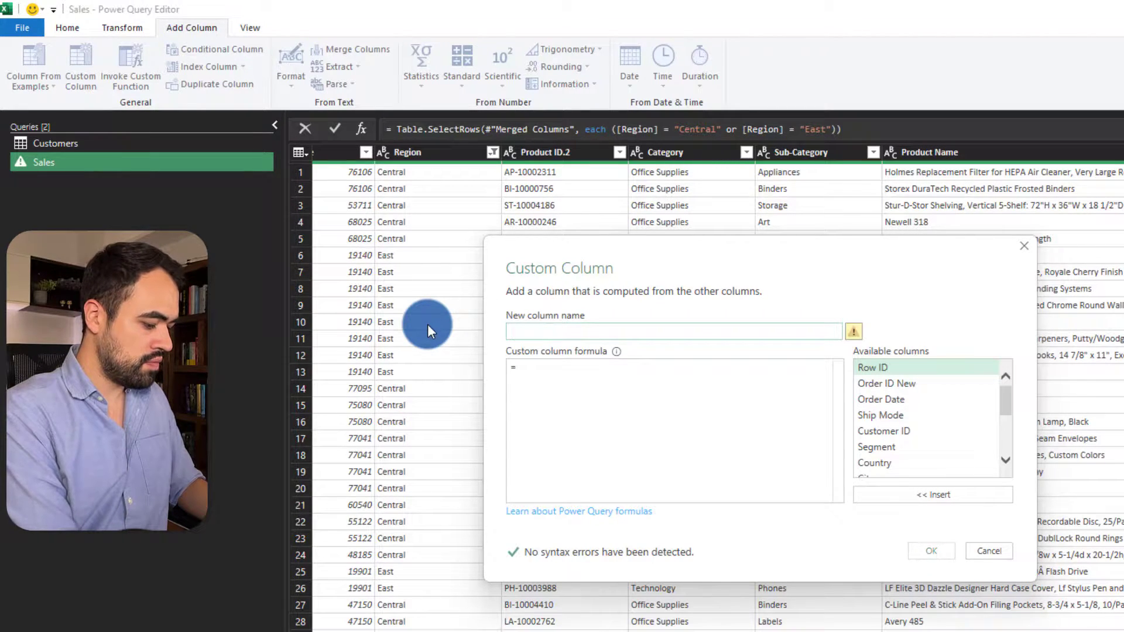
{"action": "type", "text": "s + Tax"}
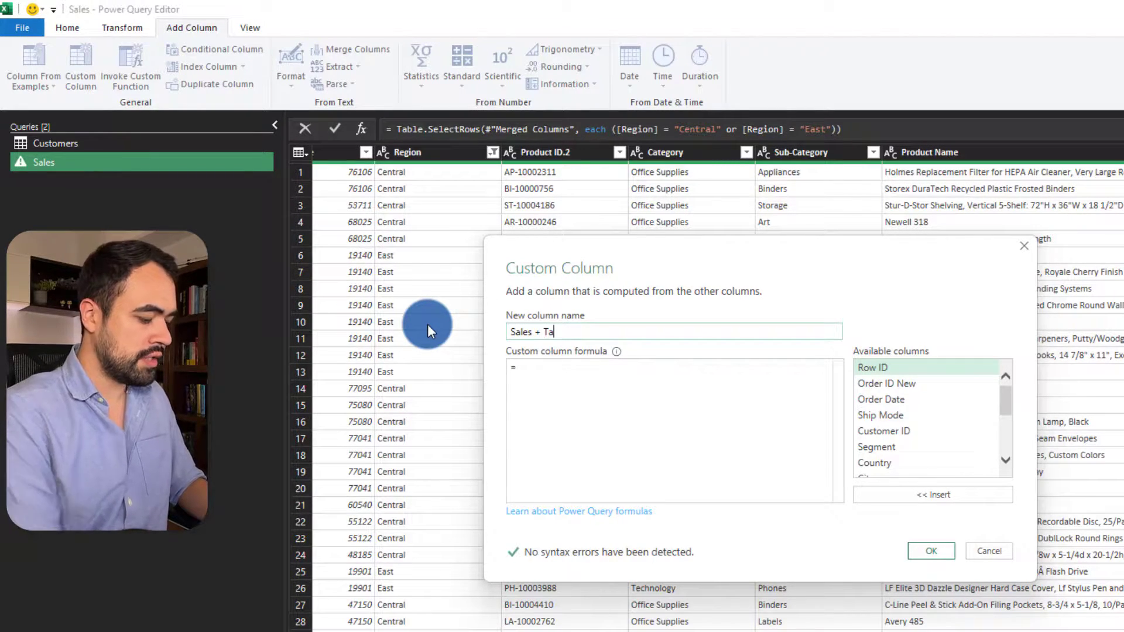
Step: Set the custom column formula to [Sales] * 1.13 and add the column to the query
{"action": "left_click", "coordinate": [607, 365]}
{"action": "scroll", "coordinate": [987, 409], "scroll_direction": "down", "scroll_amount": 3}
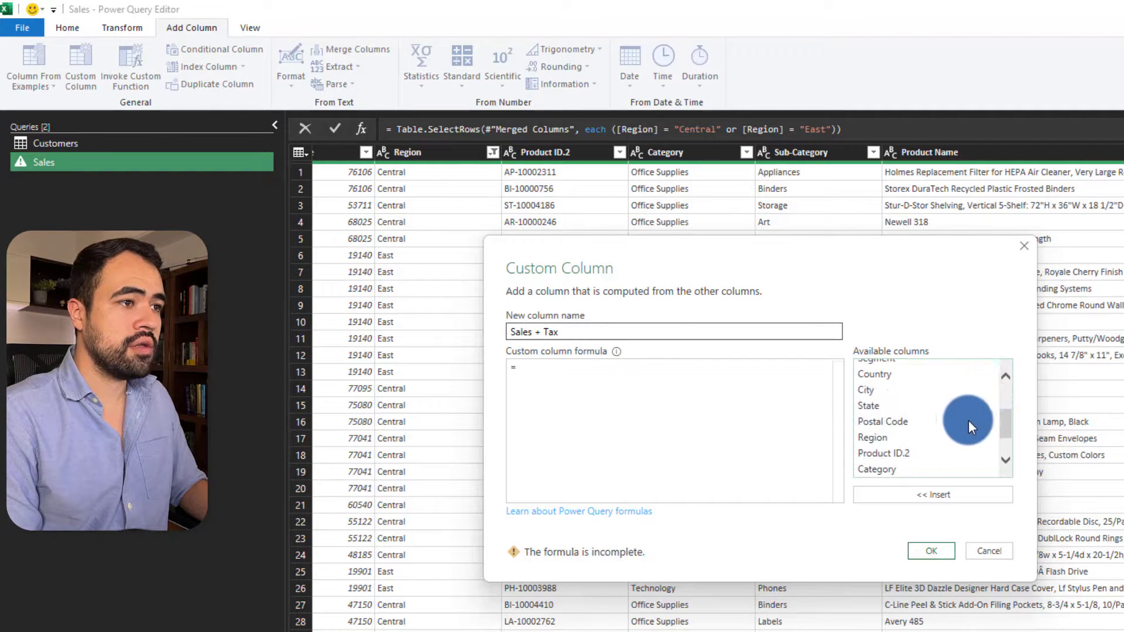
{"action": "double_click", "coordinate": [867, 470]}
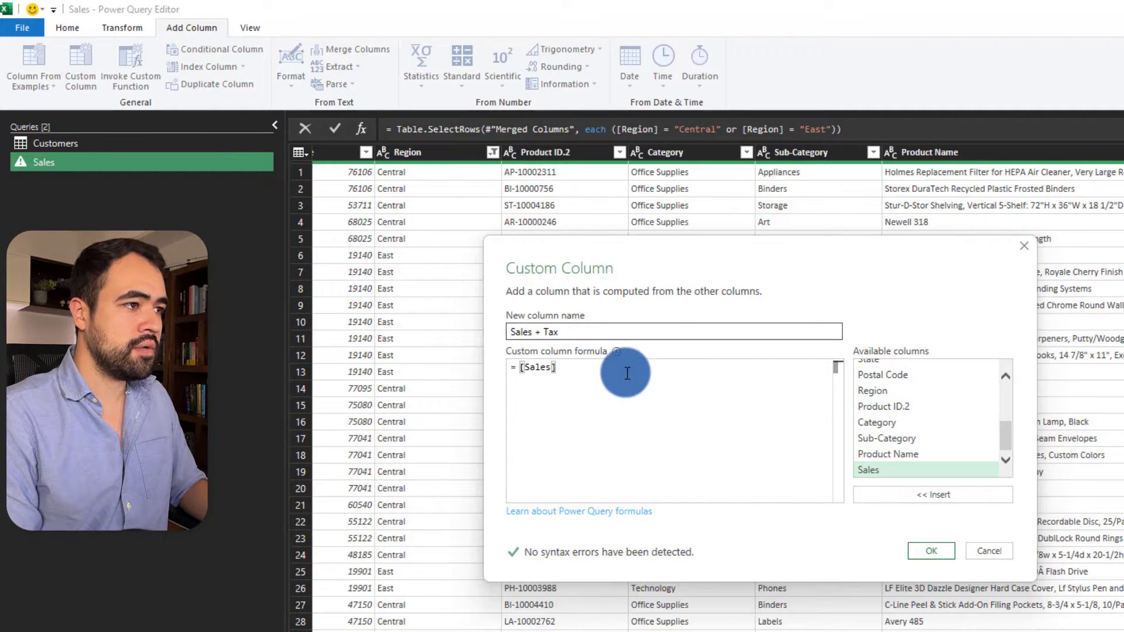
{"action": "type", "text": "* 1"}
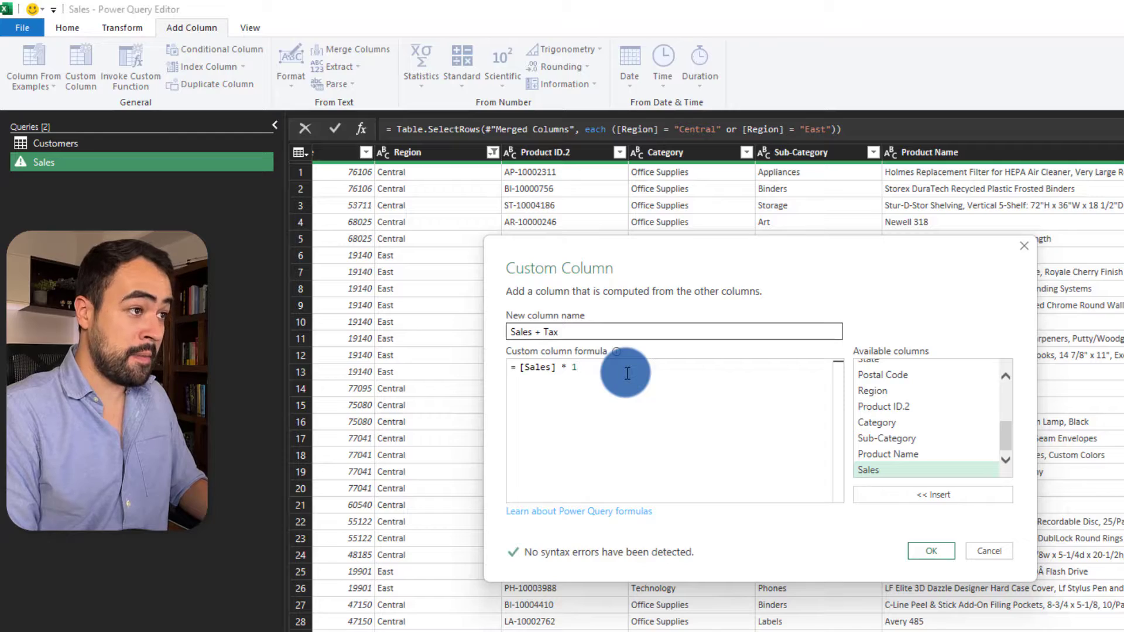
{"action": "type", "text": ".13"}
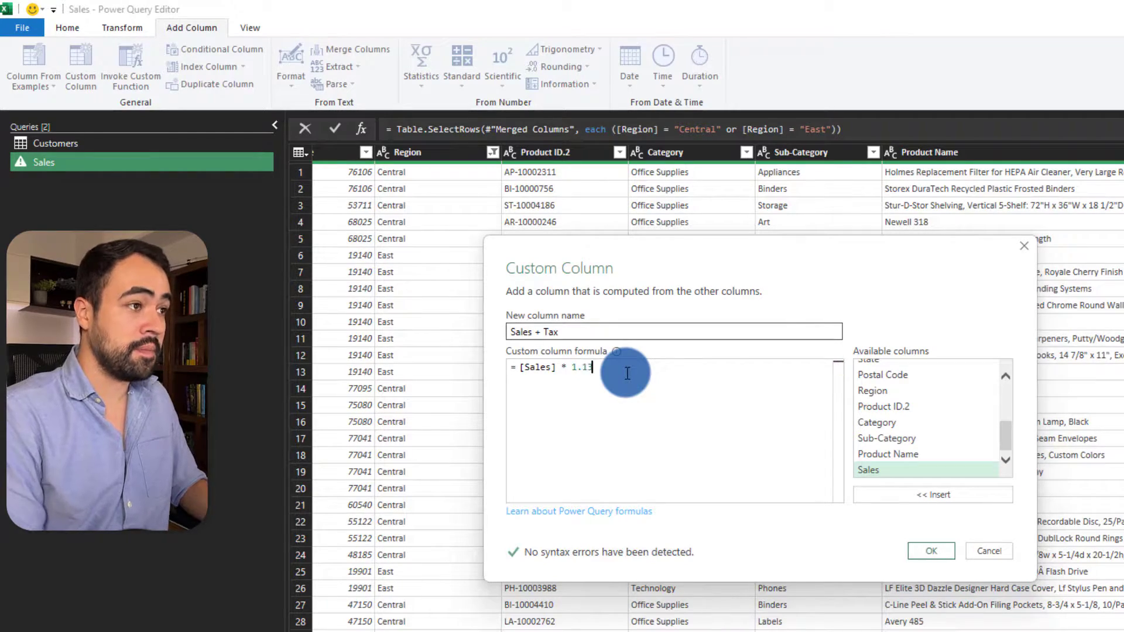
{"action": "left_click_drag", "start_coordinate": [795, 242], "coordinate": [828, 220]}
{"action": "left_click", "coordinate": [963, 527]}
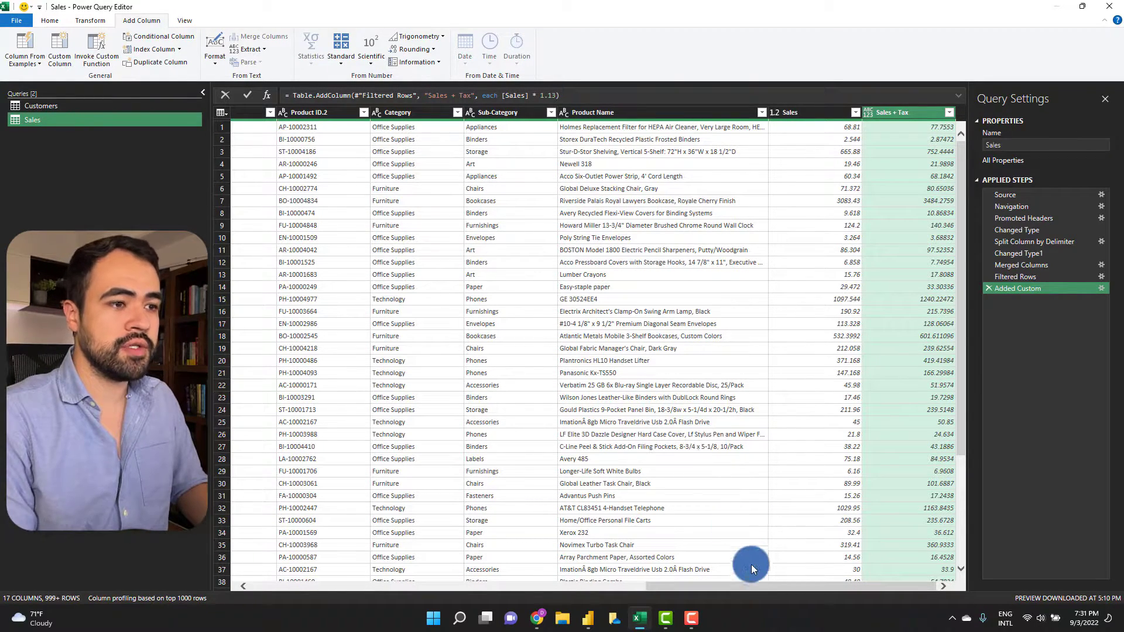
{"action": "left_click_drag", "start_coordinate": [748, 587], "coordinate": [408, 415]}
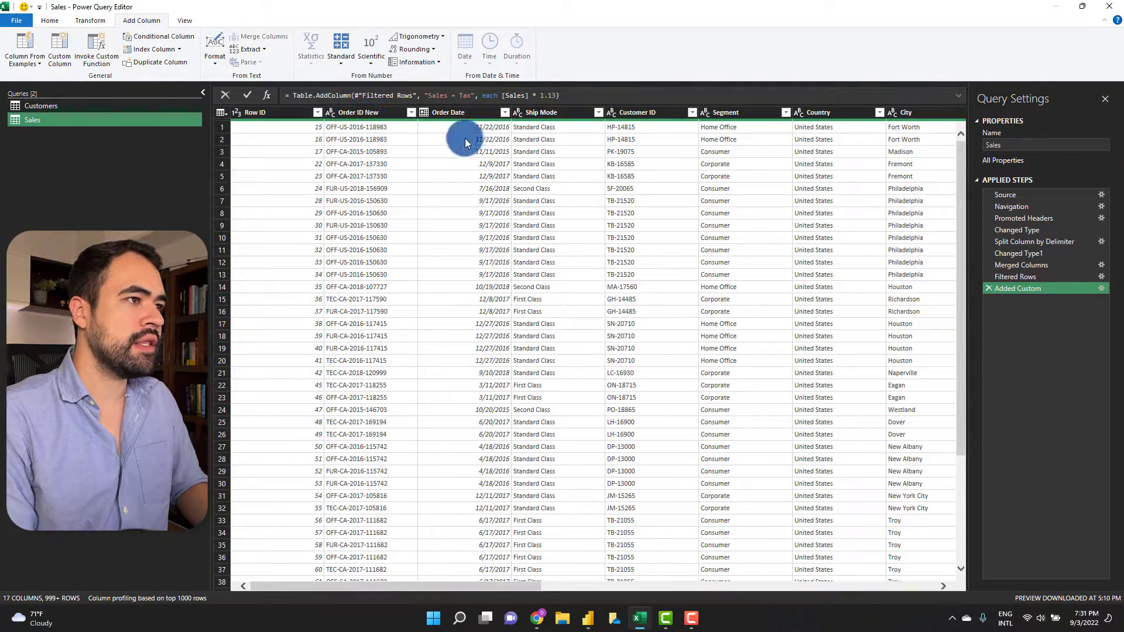
{"action": "left_click_drag", "start_coordinate": [522, 587], "coordinate": [753, 557]}
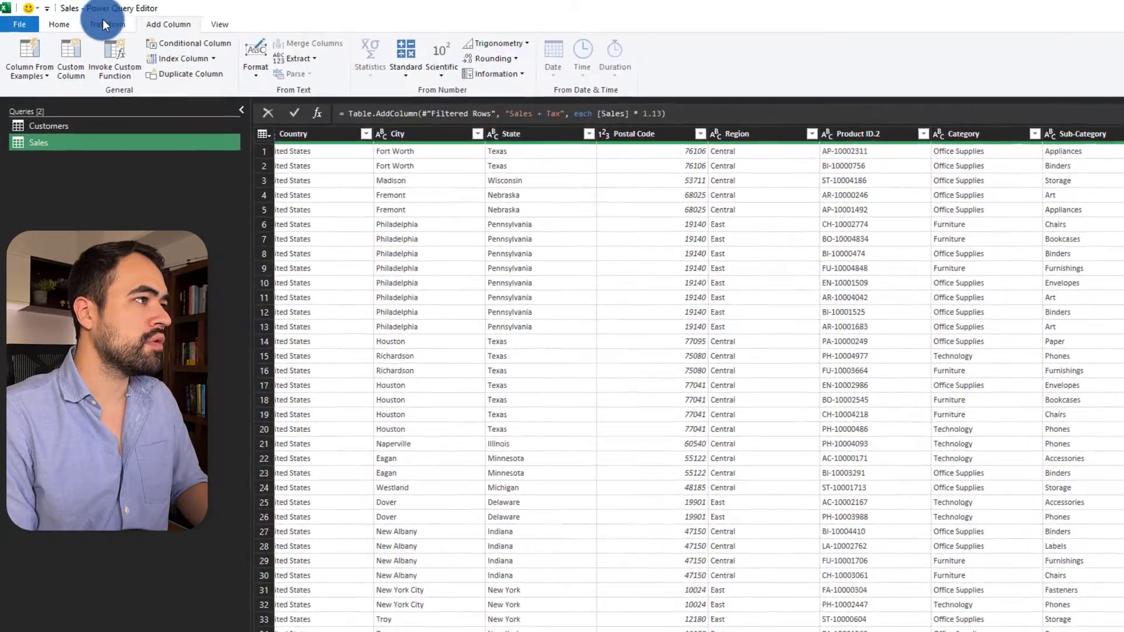
{"action": "left_click", "coordinate": [49, 21]}
{"action": "left_click", "coordinate": [94, 27]}
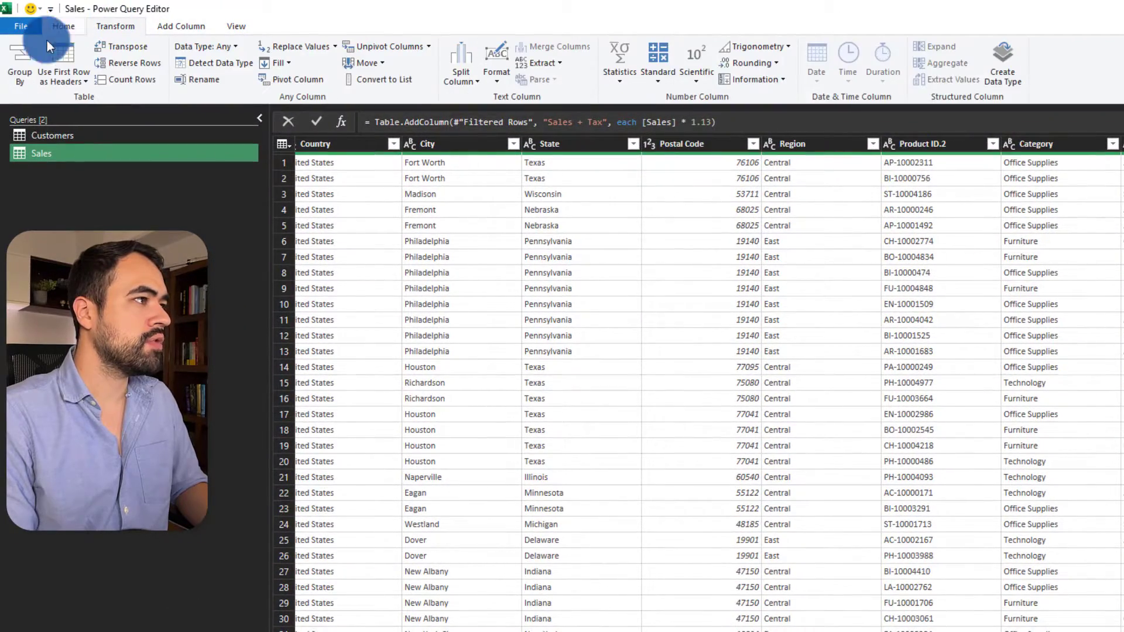
Step: Start an advanced Group By on the Sales query with Customer ID and Category as the grouping columns
{"action": "left_click", "coordinate": [23, 68]}
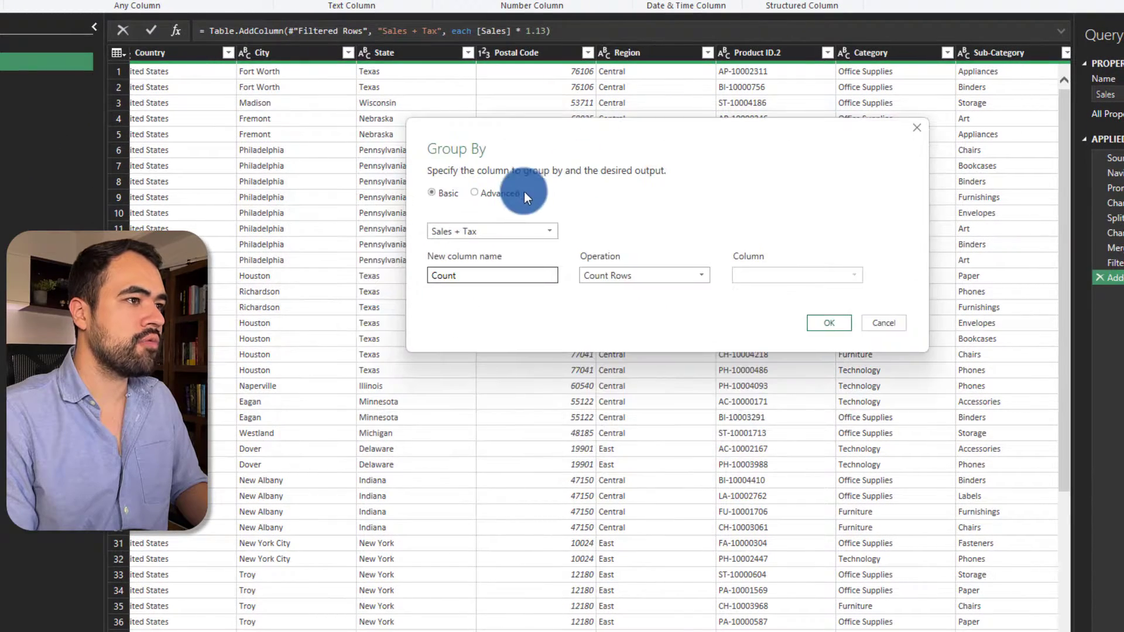
{"action": "left_click", "coordinate": [492, 193]}
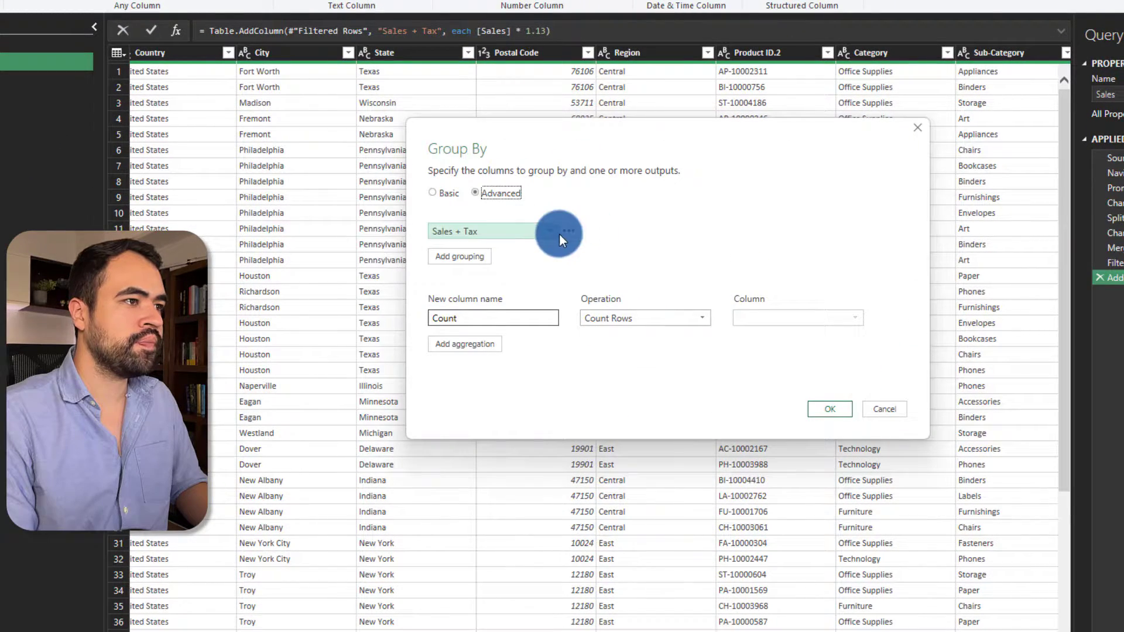
{"action": "left_click", "coordinate": [525, 237]}
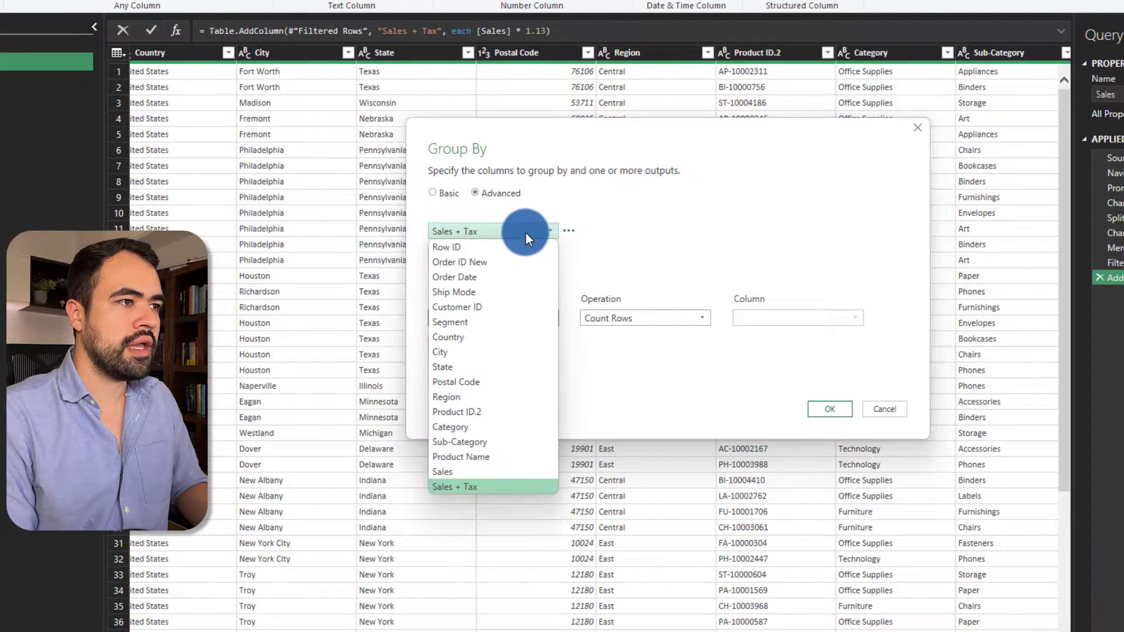
{"action": "left_click", "coordinate": [500, 306]}
{"action": "left_click", "coordinate": [473, 258]}
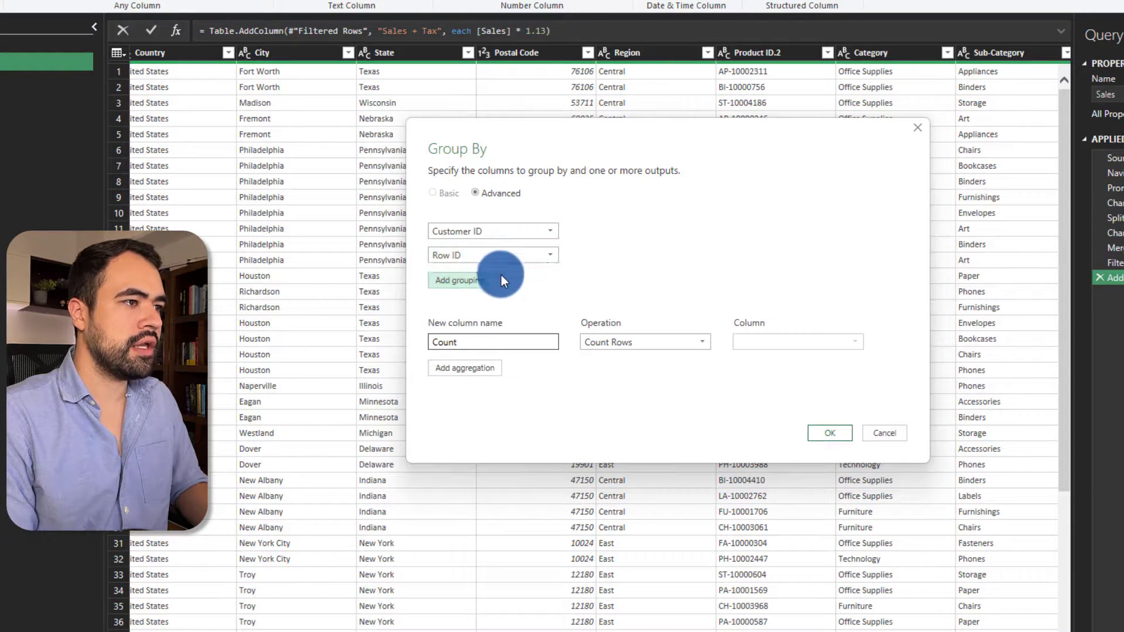
{"action": "left_click", "coordinate": [506, 455]}
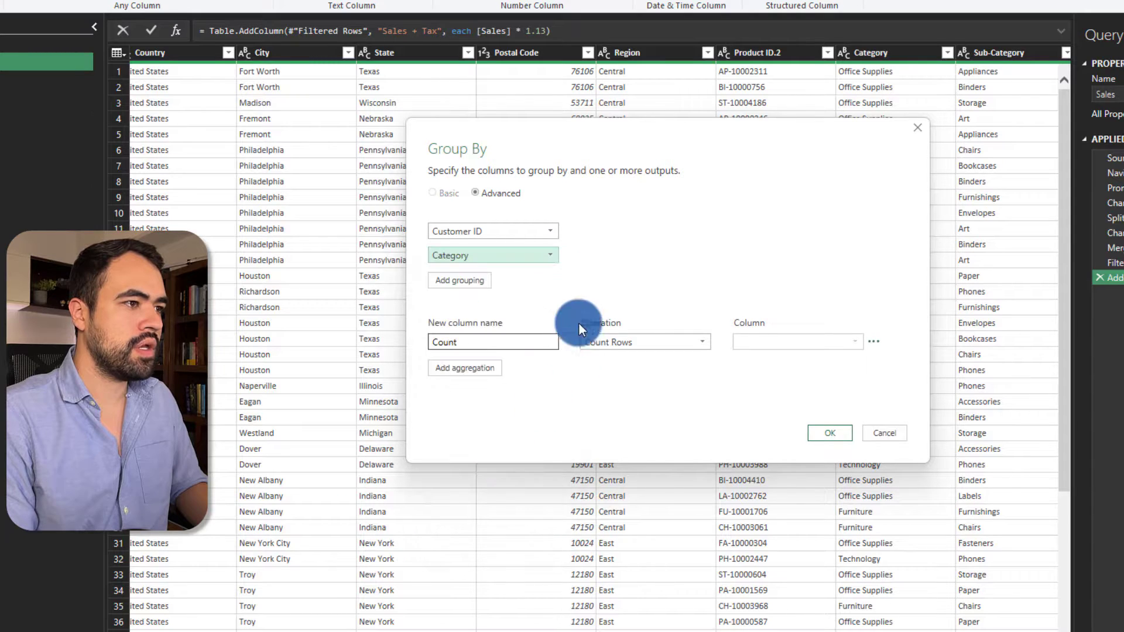
Step: Name the aggregation column "Sales", set it to the Sum of the Sales column, and apply the grouping
{"action": "double_click", "coordinate": [532, 349]}
{"action": "key", "text": "BackSpace"}
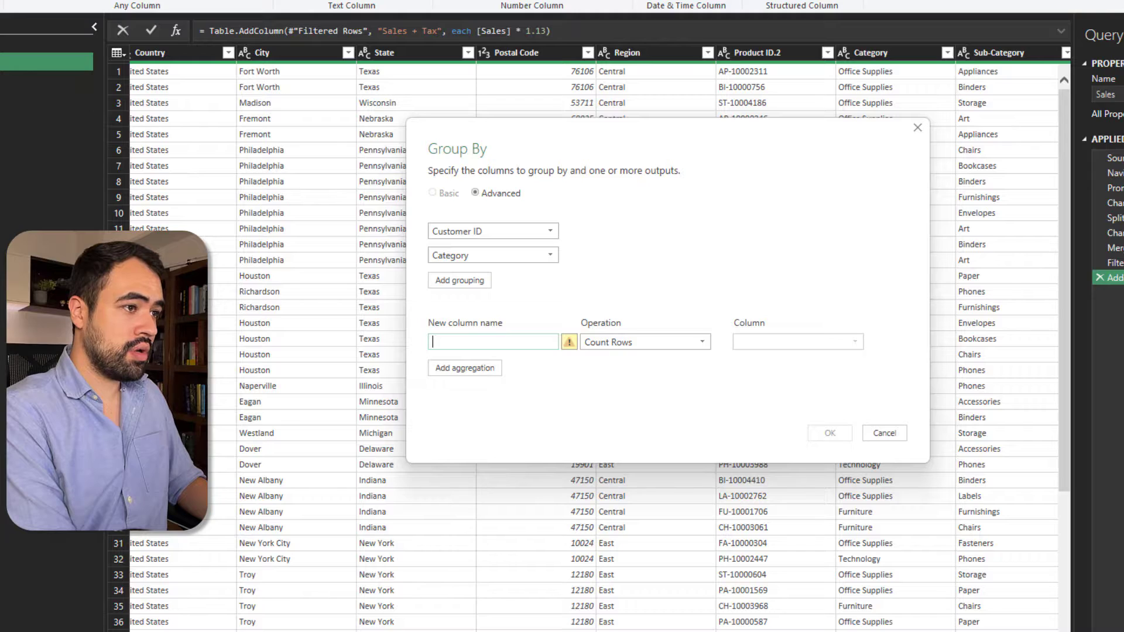
{"action": "type", "text": "s"}
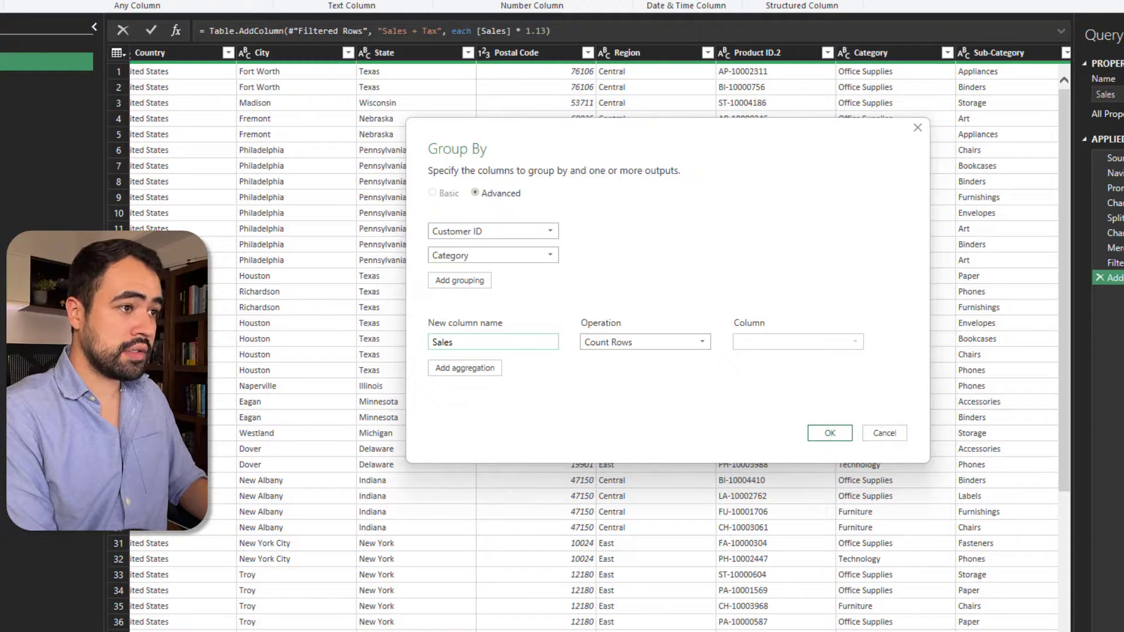
{"action": "left_click", "coordinate": [651, 342]}
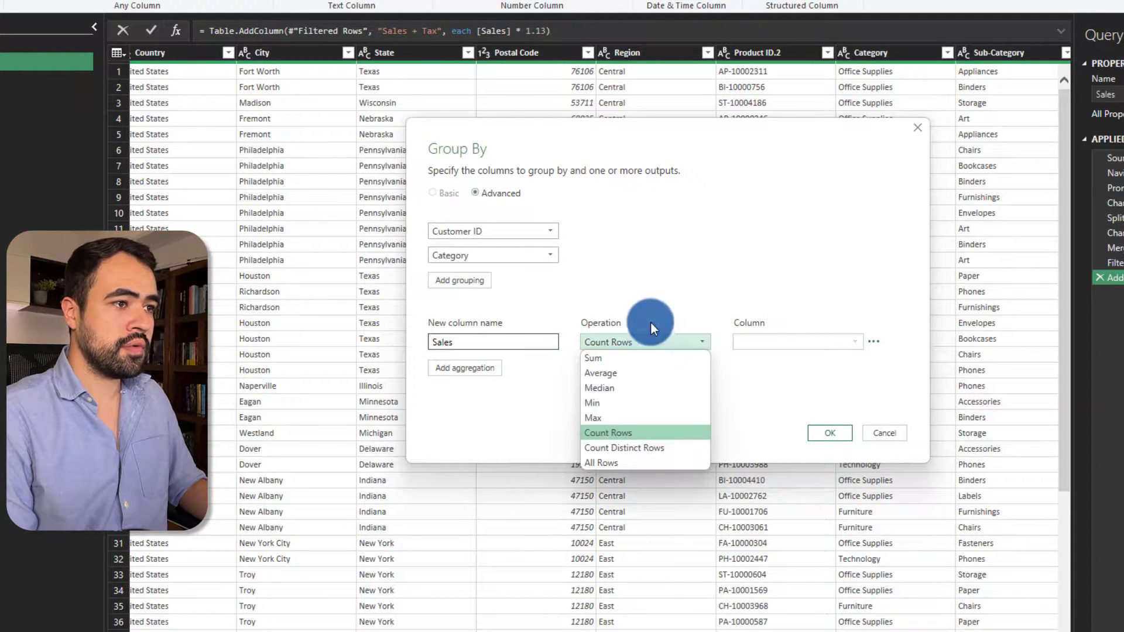
{"action": "left_click", "coordinate": [621, 358]}
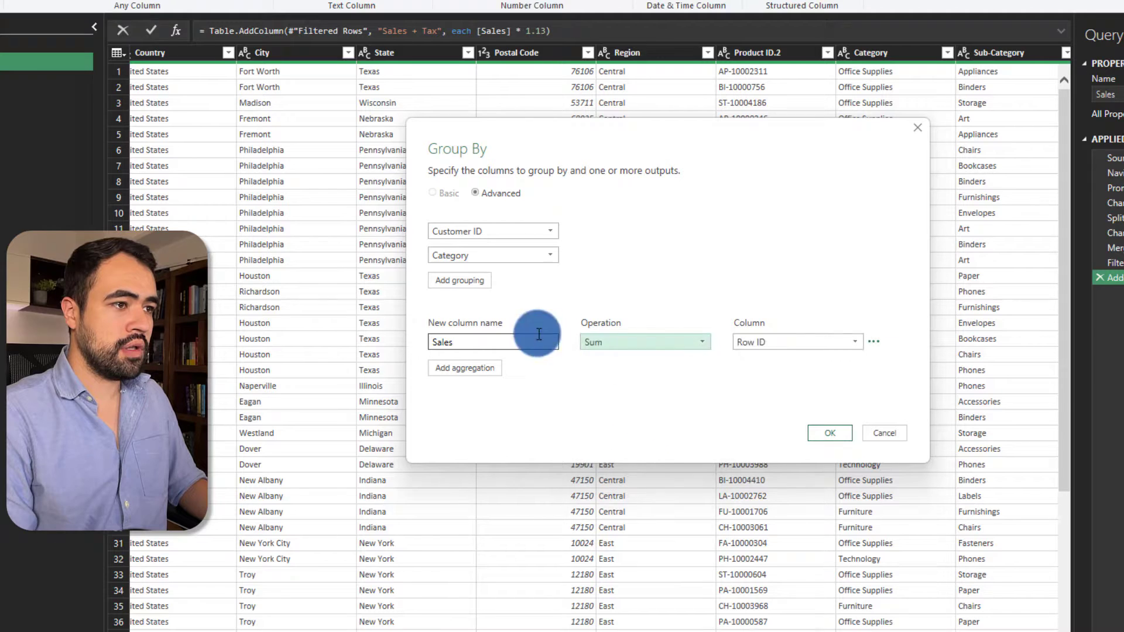
{"action": "left_click", "coordinate": [845, 342]}
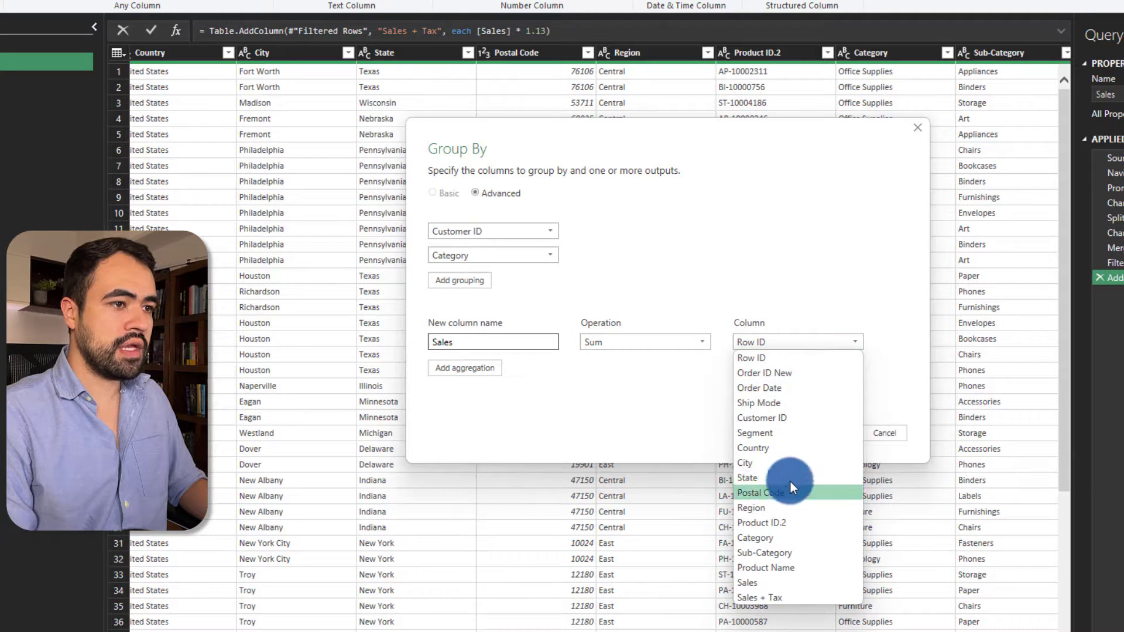
{"action": "left_click", "coordinate": [775, 581]}
{"action": "left_click", "coordinate": [826, 430]}
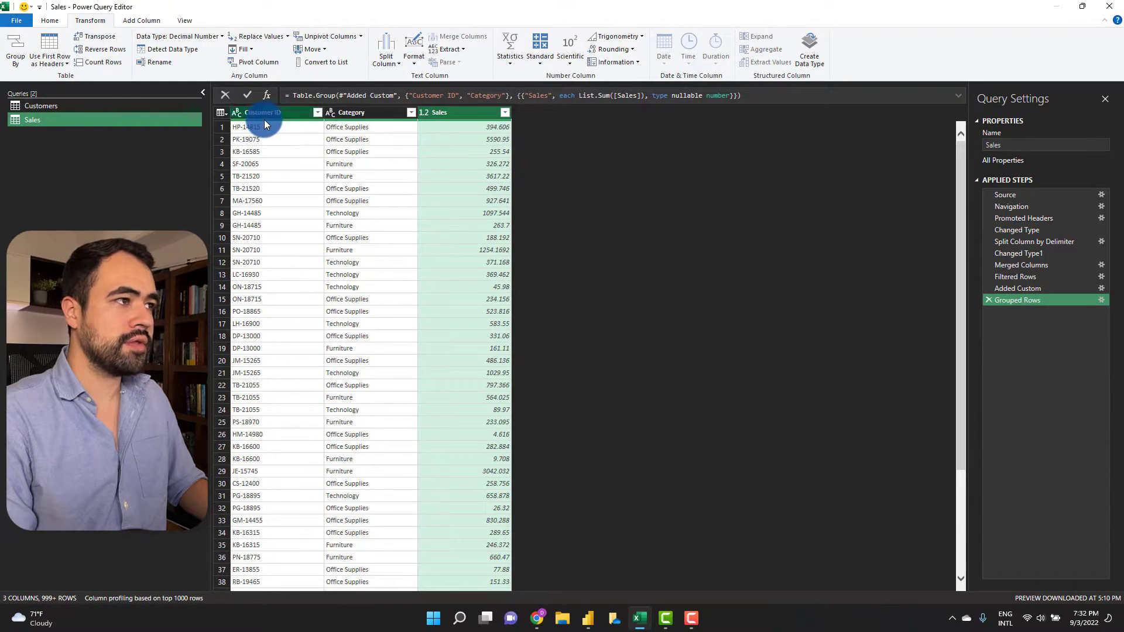
Step: Examine the grouped Customer ID, Category and Sales columns, and compare them with the full table at the Added Custom step
{"action": "left_click", "coordinate": [263, 114]}
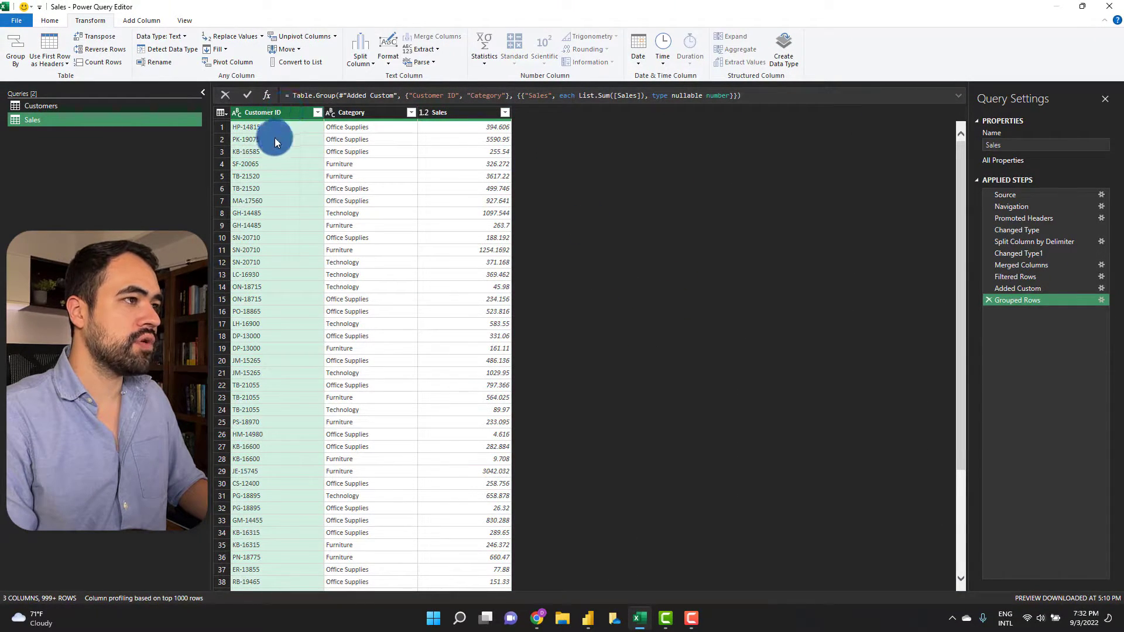
{"action": "left_click", "coordinate": [365, 114]}
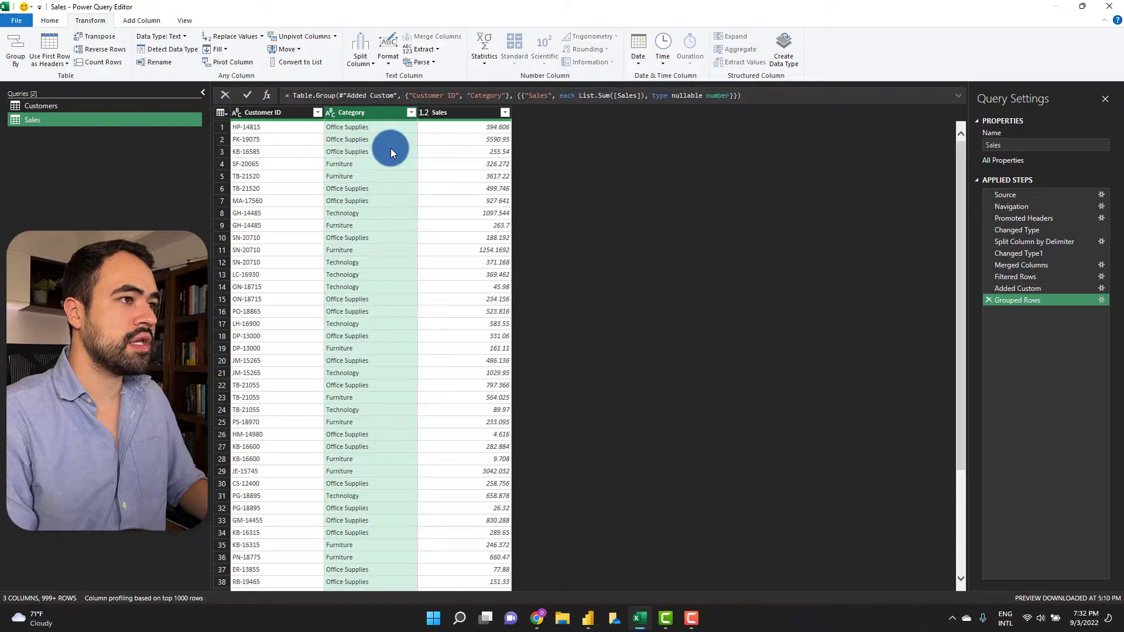
{"action": "left_click", "coordinate": [465, 112]}
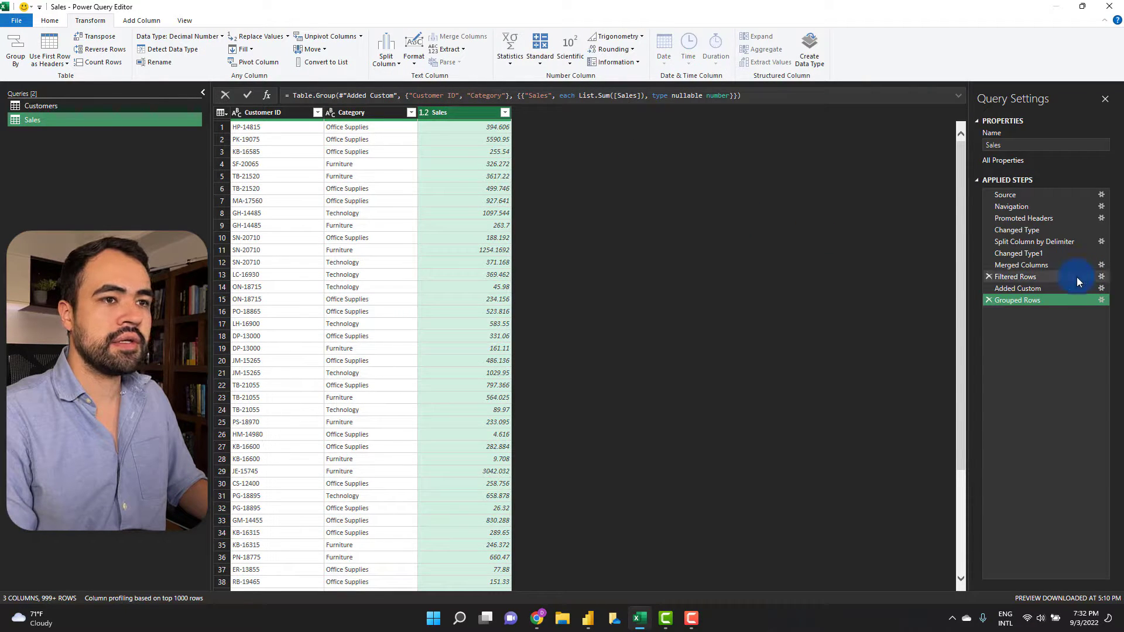
{"action": "left_click", "coordinate": [1060, 288]}
{"action": "left_click_drag", "start_coordinate": [514, 586], "coordinate": [638, 586]}
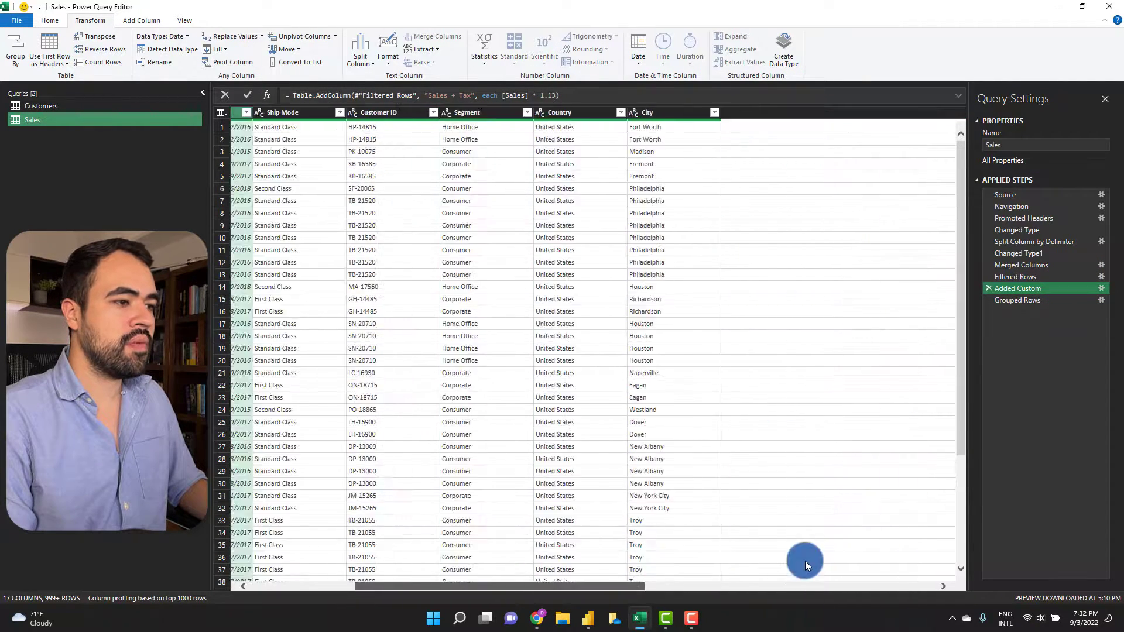
{"action": "left_click_drag", "start_coordinate": [805, 565], "coordinate": [808, 550]}
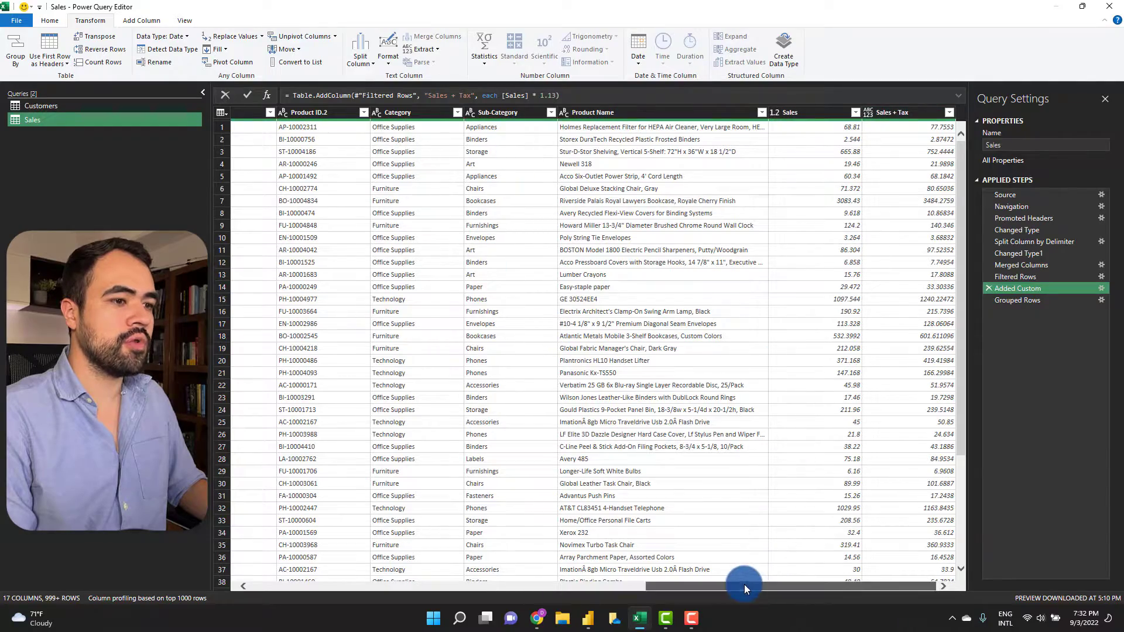
{"action": "left_click_drag", "start_coordinate": [743, 584], "coordinate": [269, 570]}
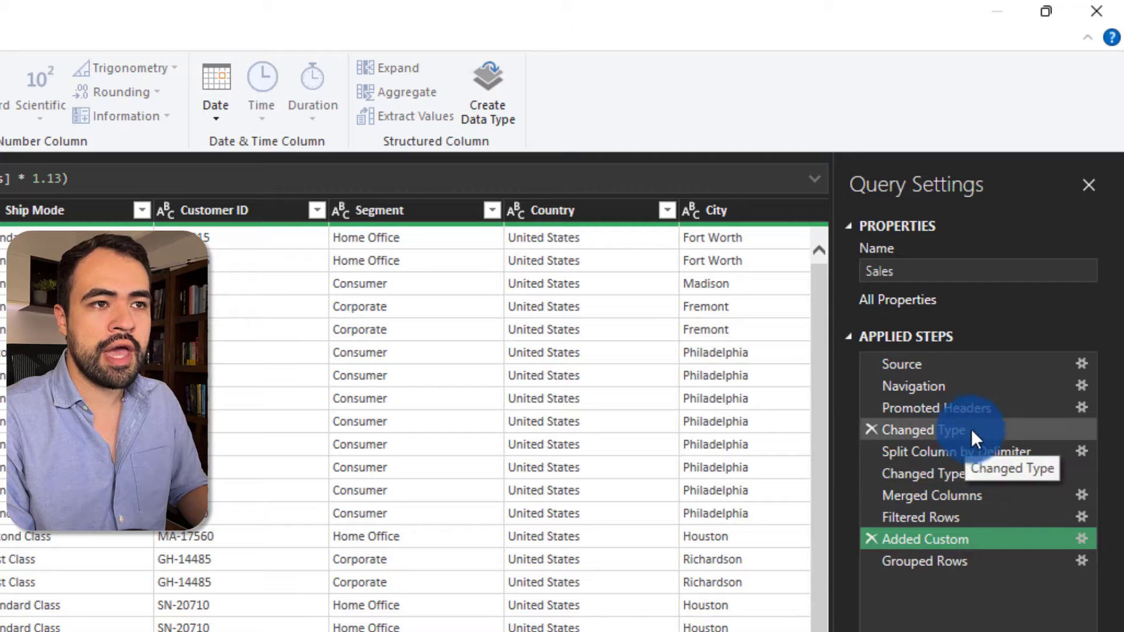
Step: Review the Sales query's applied steps from Split Column by Delimiter onward, and return to the Grouped Rows step
{"action": "left_click", "coordinate": [971, 452]}
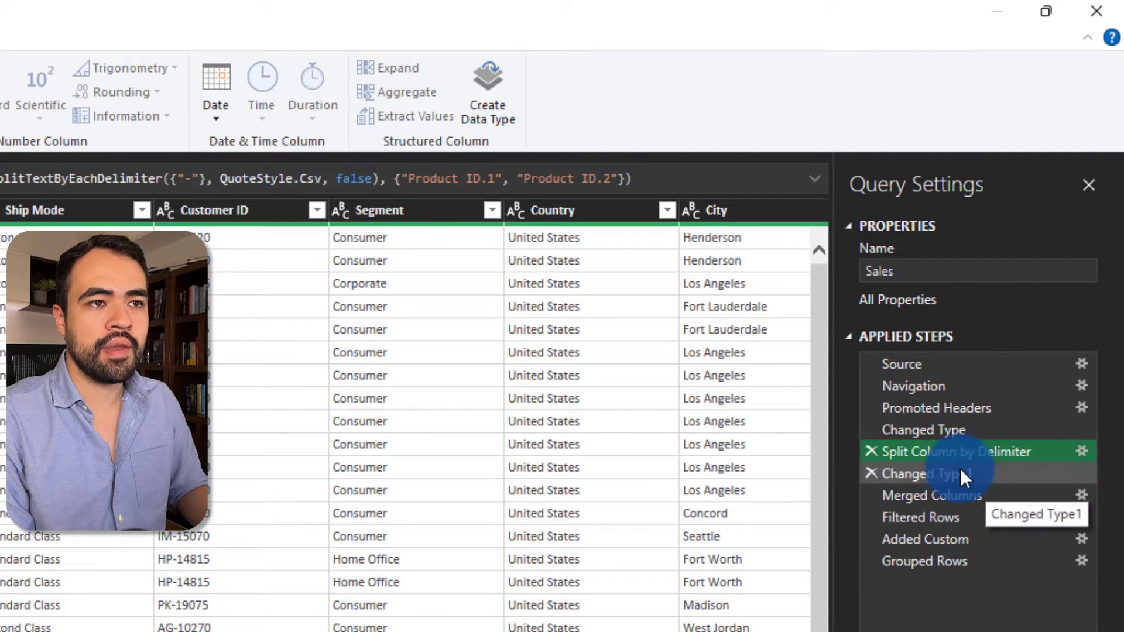
{"action": "left_click", "coordinate": [980, 495]}
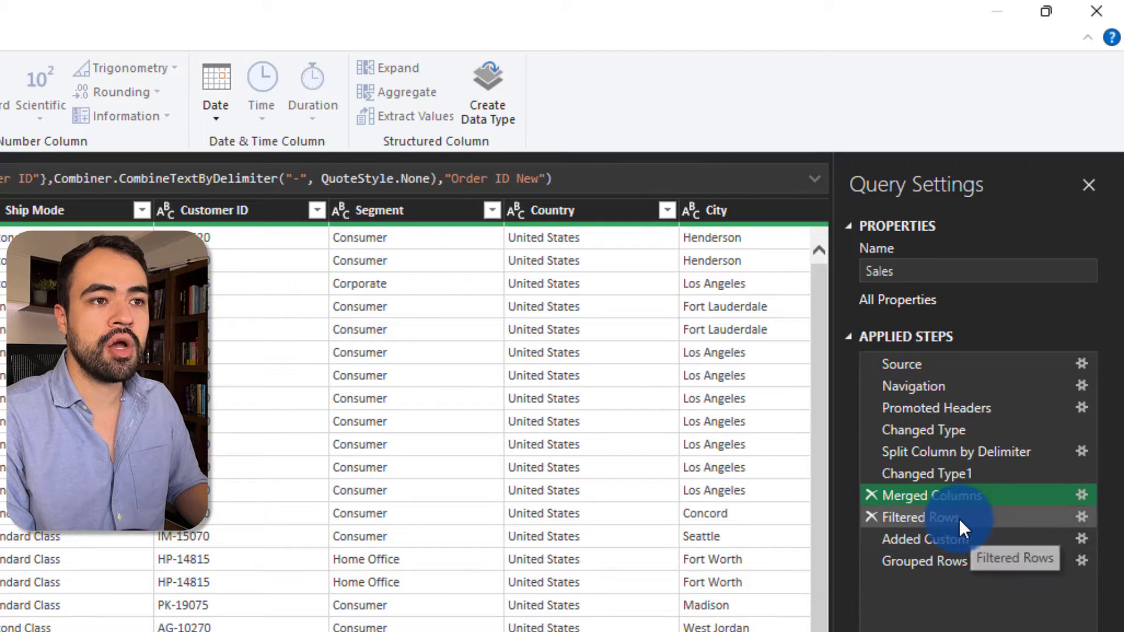
{"action": "left_click", "coordinate": [960, 517]}
{"action": "left_click", "coordinate": [978, 541]}
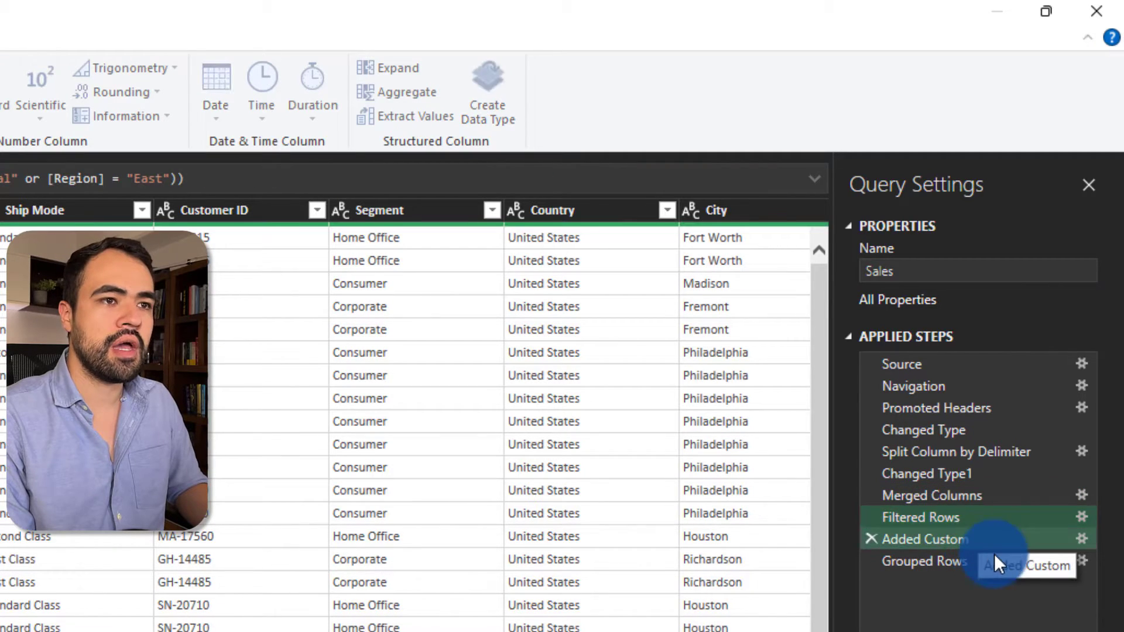
{"action": "left_click", "coordinate": [964, 562]}
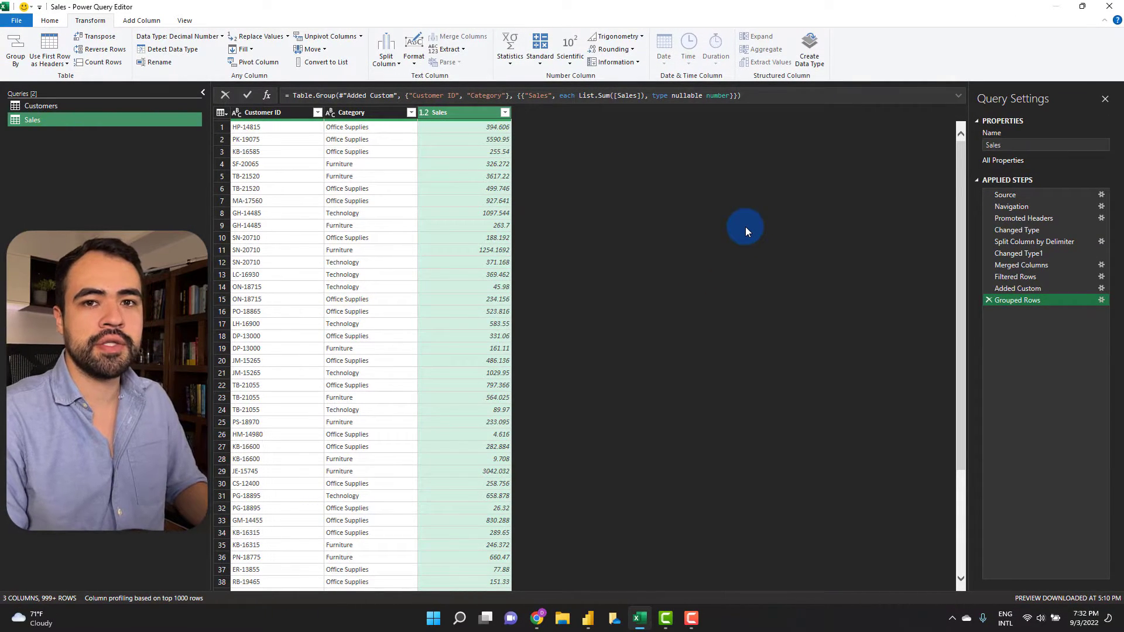
{"action": "left_click", "coordinate": [1048, 242]}
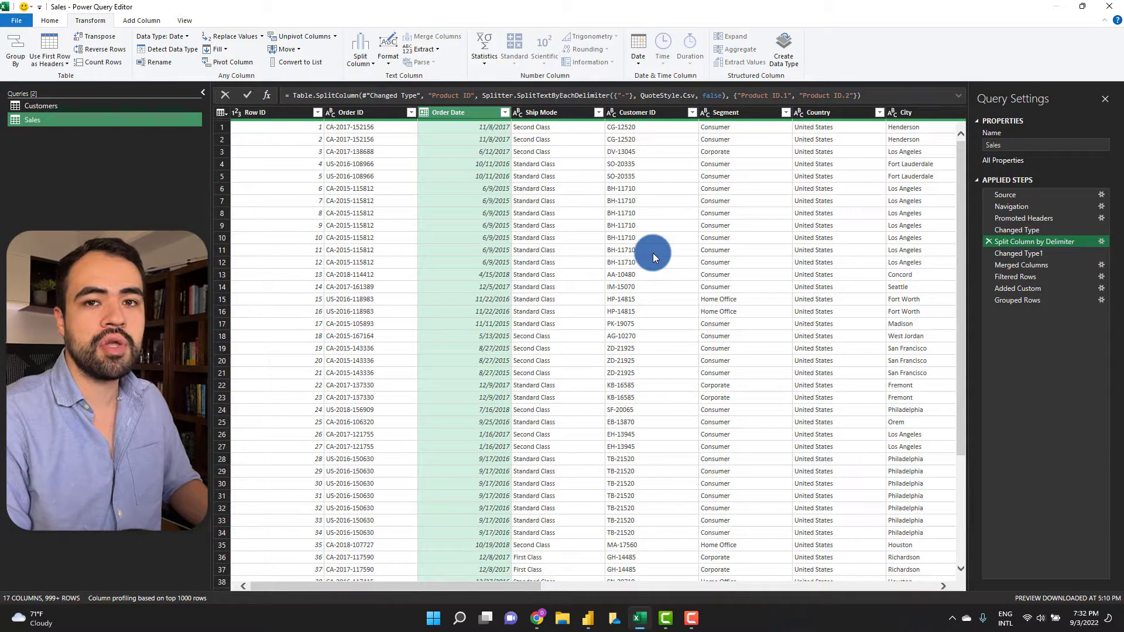
{"action": "scroll", "coordinate": [652, 253], "scroll_direction": "right", "scroll_amount": 3}
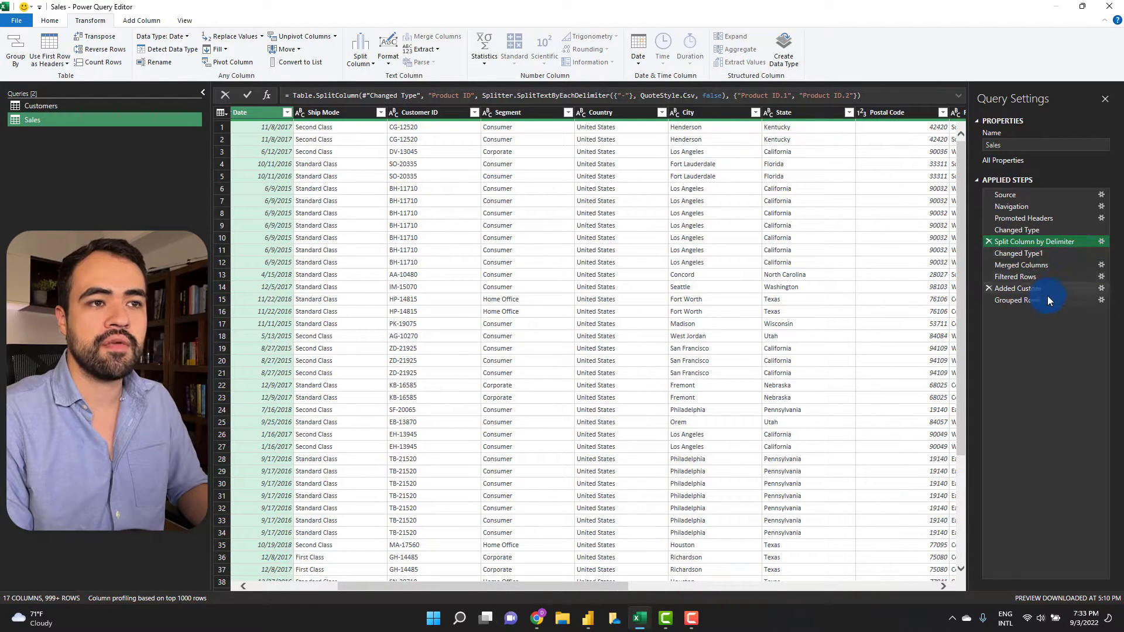
{"action": "left_click", "coordinate": [1046, 300]}
{"action": "left_click", "coordinate": [45, 123]}
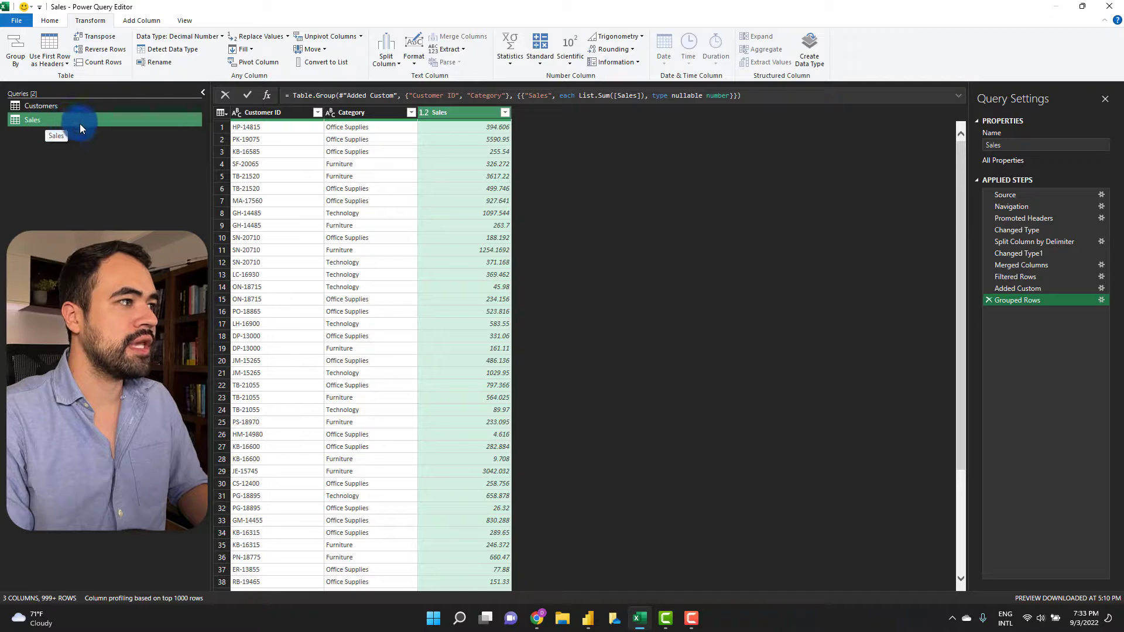
Step: Promote the first row of the Customers query to column headers
{"action": "left_click", "coordinate": [55, 105]}
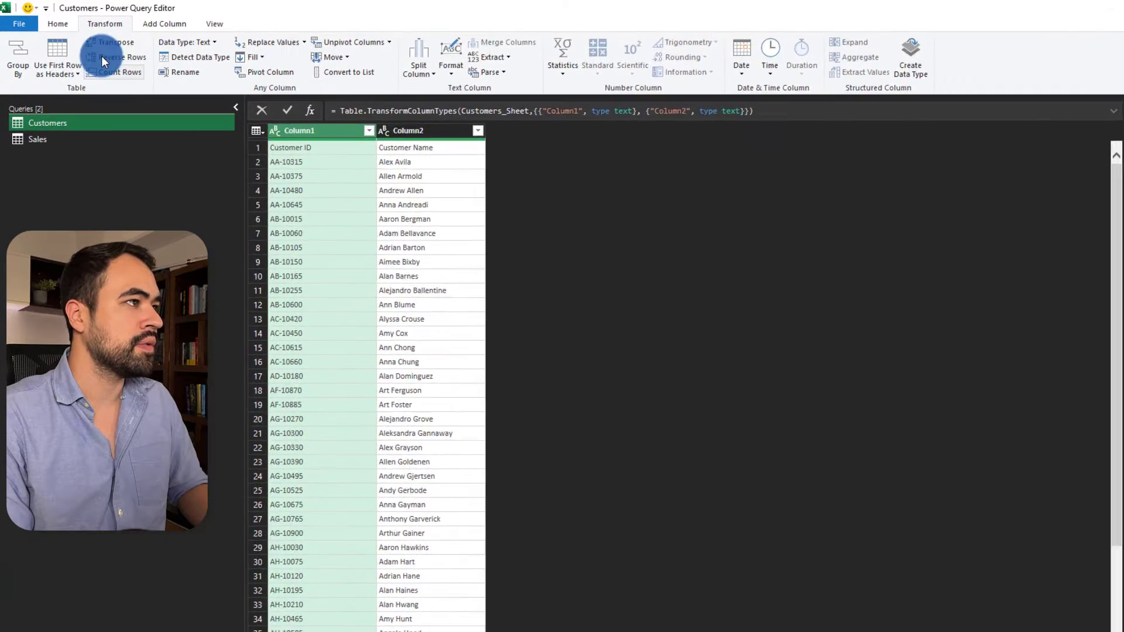
{"action": "left_click", "coordinate": [50, 21]}
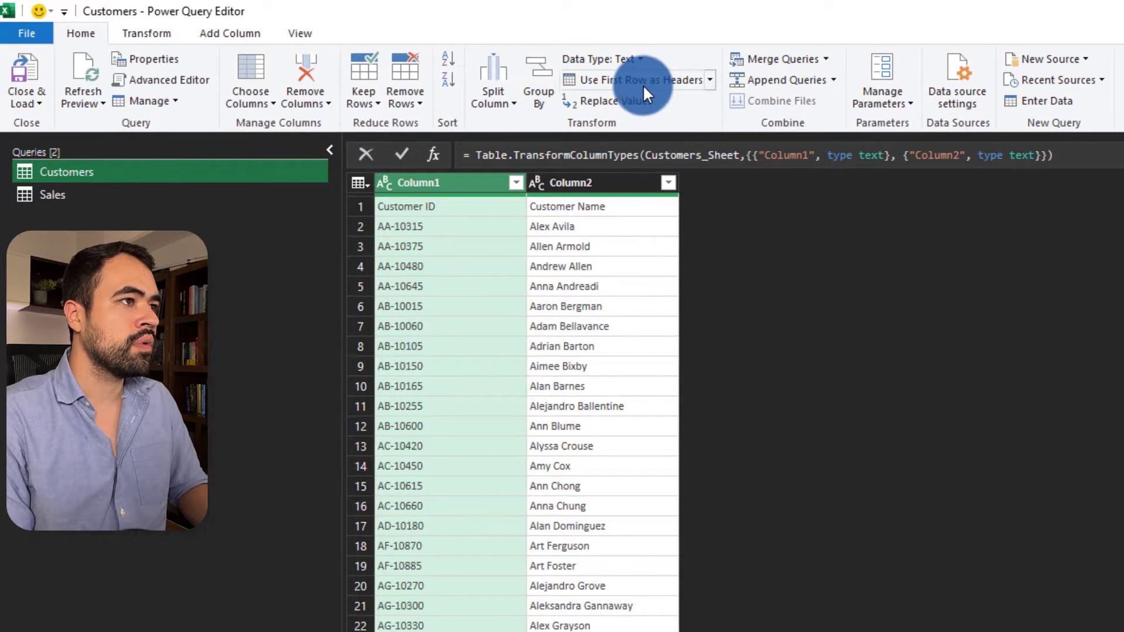
{"action": "left_click", "coordinate": [620, 82]}
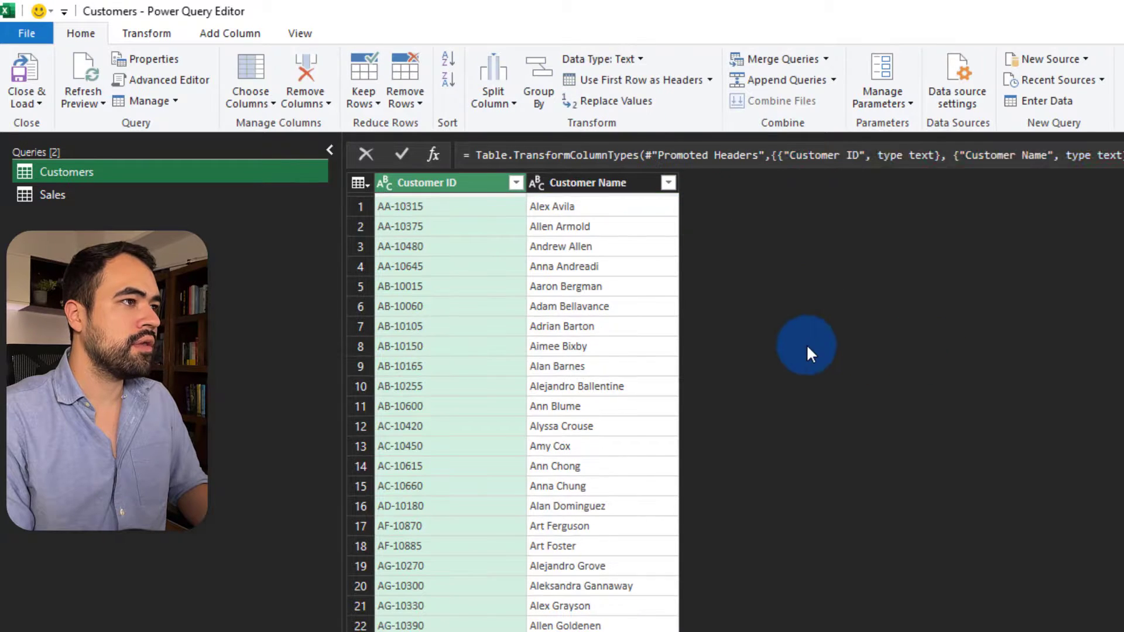
Step: Merge the Sales query with Customers, matching Customer ID in both tables with a Left Outer join
{"action": "left_click", "coordinate": [149, 193]}
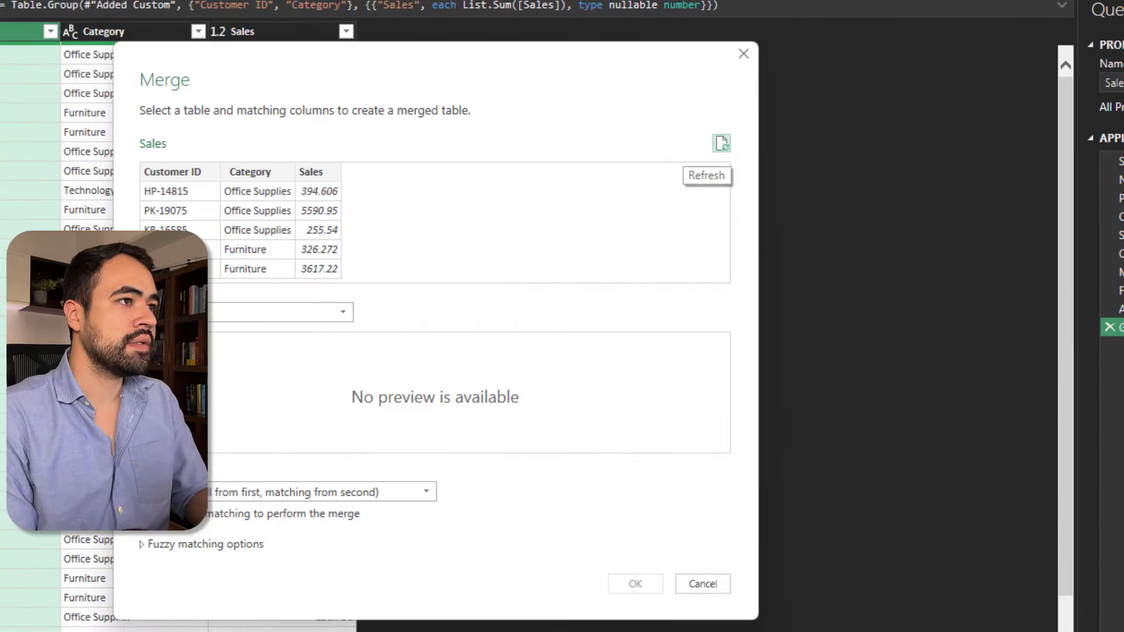
{"action": "left_click_drag", "start_coordinate": [262, 65], "coordinate": [463, 46]}
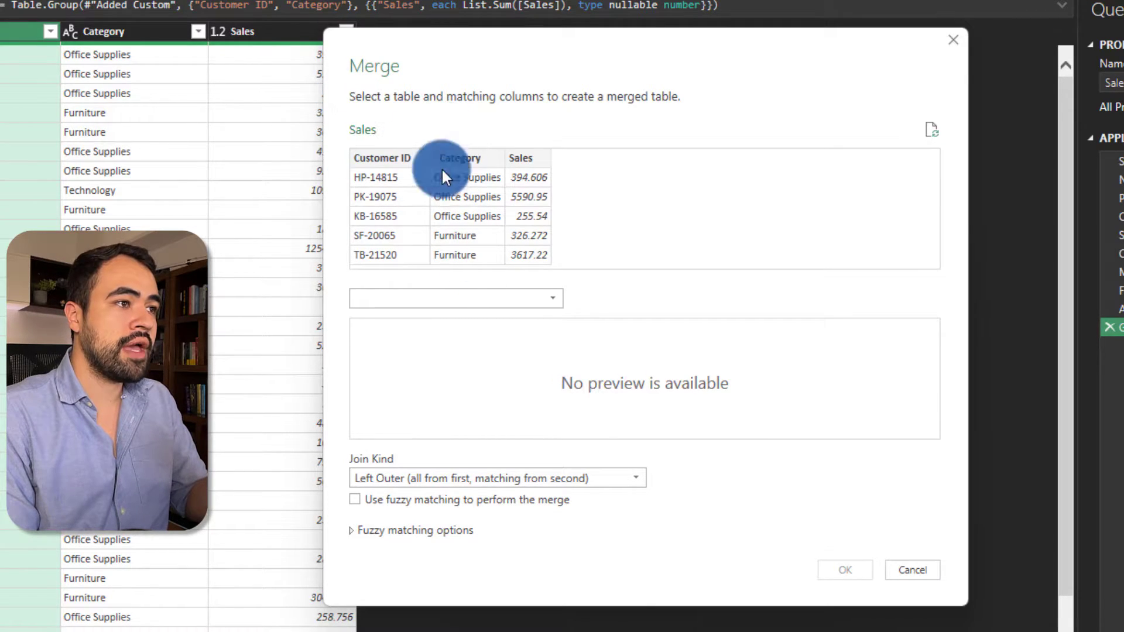
{"action": "left_click", "coordinate": [539, 291]}
{"action": "left_click", "coordinate": [448, 315]}
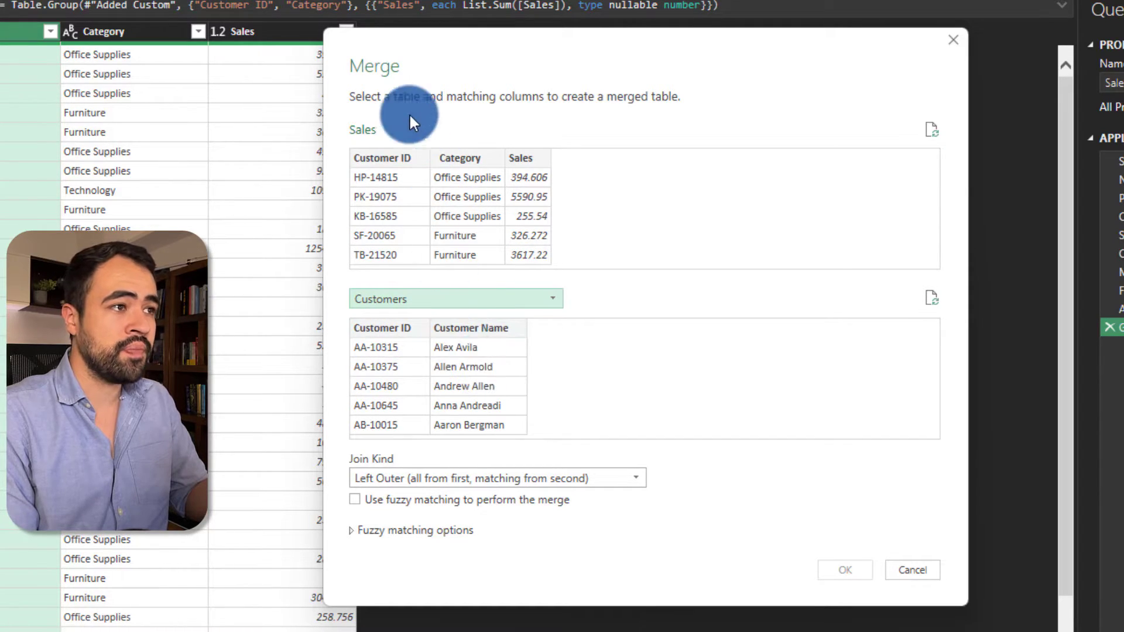
{"action": "left_click", "coordinate": [388, 155]}
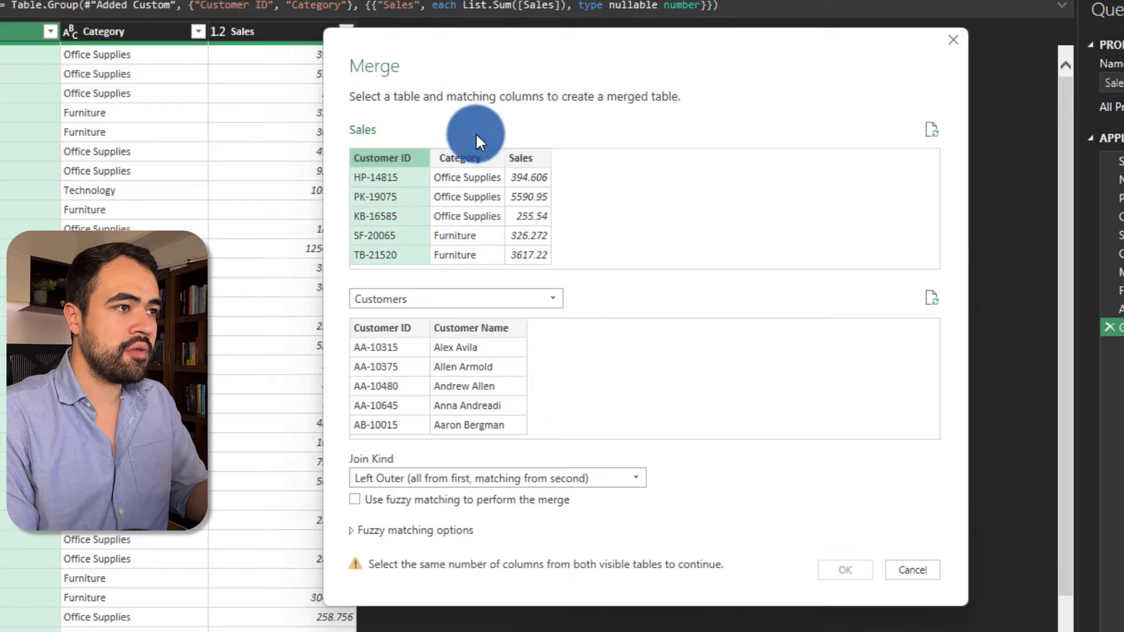
{"action": "left_click", "coordinate": [391, 328]}
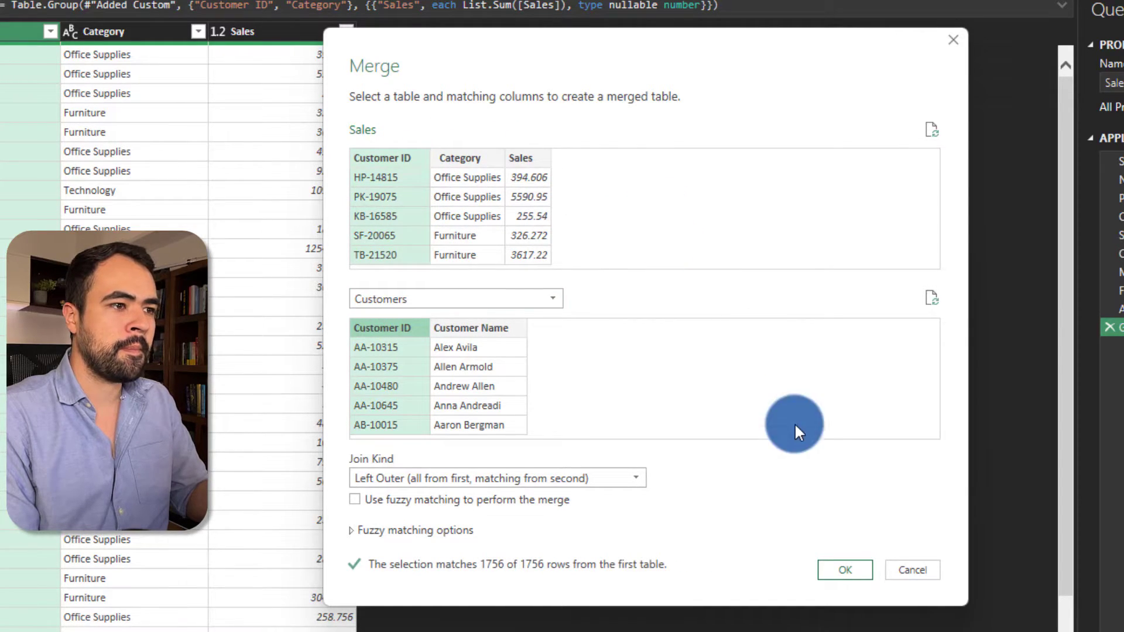
{"action": "left_click", "coordinate": [845, 572]}
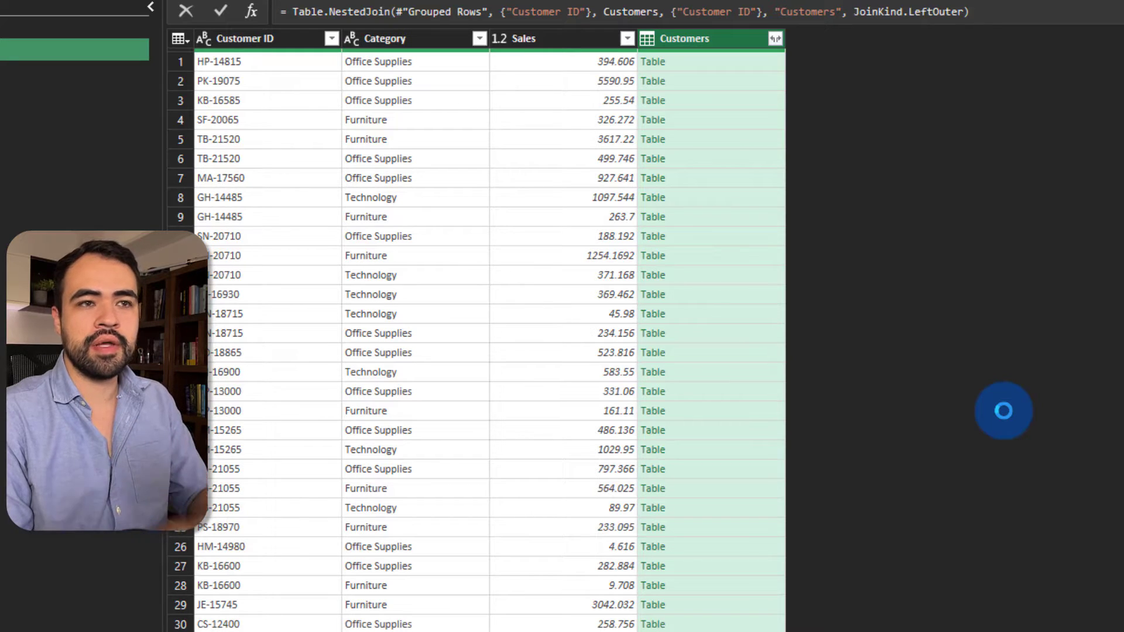
Step: Expand the merged Customers column to include only Customer Name, without the original column name as prefix
{"action": "left_click", "coordinate": [776, 38]}
{"action": "left_click", "coordinate": [525, 115]}
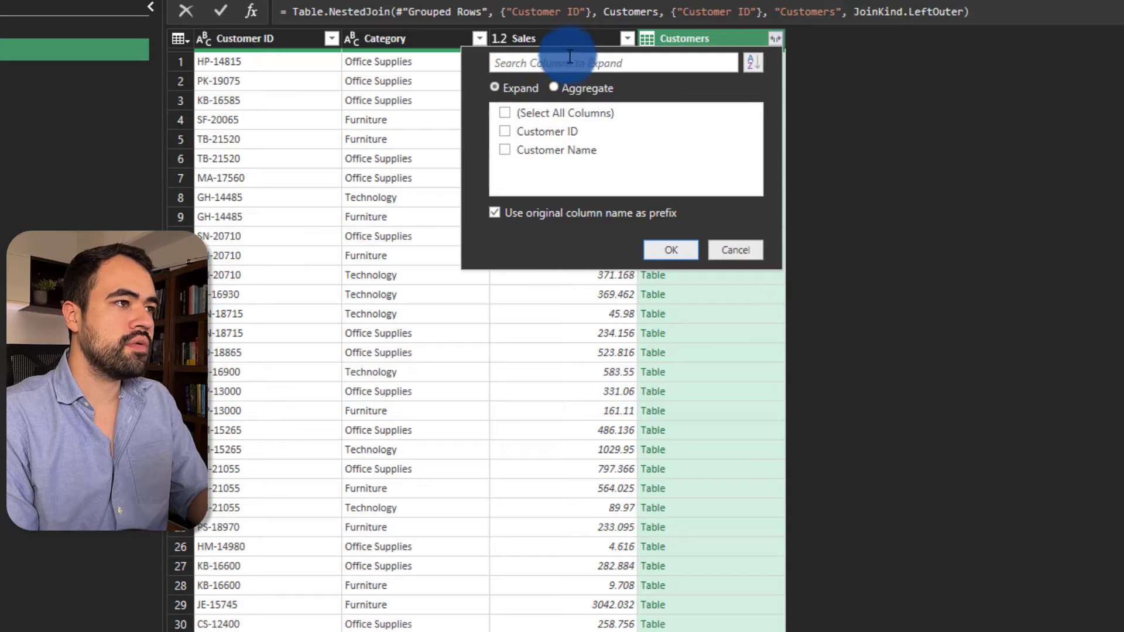
{"action": "left_click", "coordinate": [506, 151]}
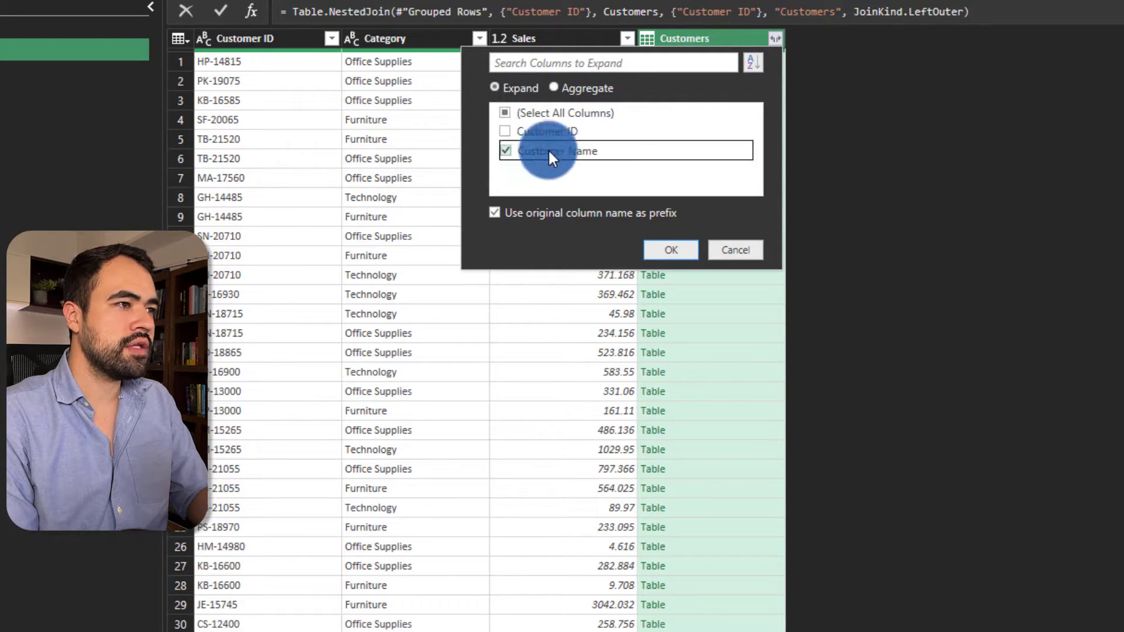
{"action": "left_click", "coordinate": [501, 212]}
{"action": "left_click", "coordinate": [683, 253]}
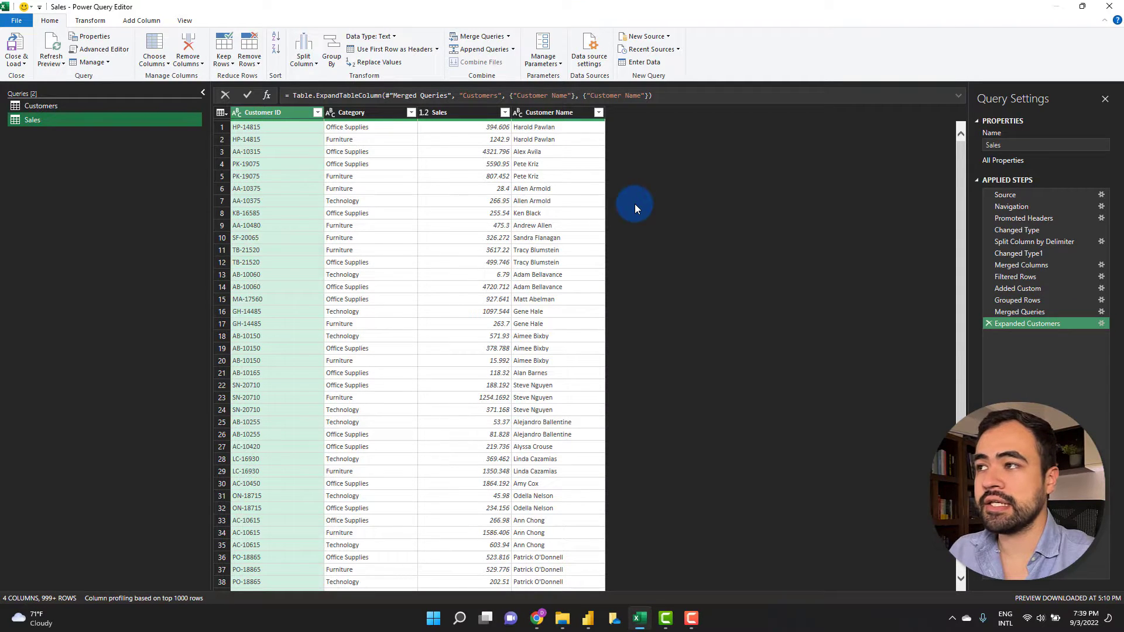
Step: Close the Power Query Editor and load the queries into the workbook, then look through the rows of the loaded Sales table
{"action": "left_click", "coordinate": [15, 43]}
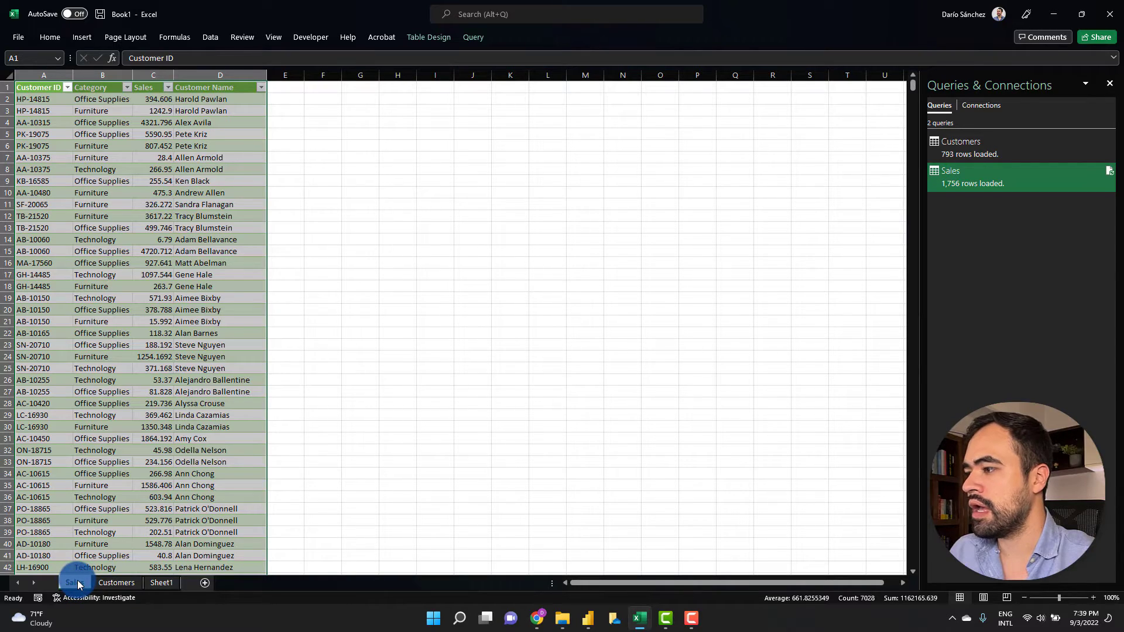
{"action": "left_click", "coordinate": [208, 134]}
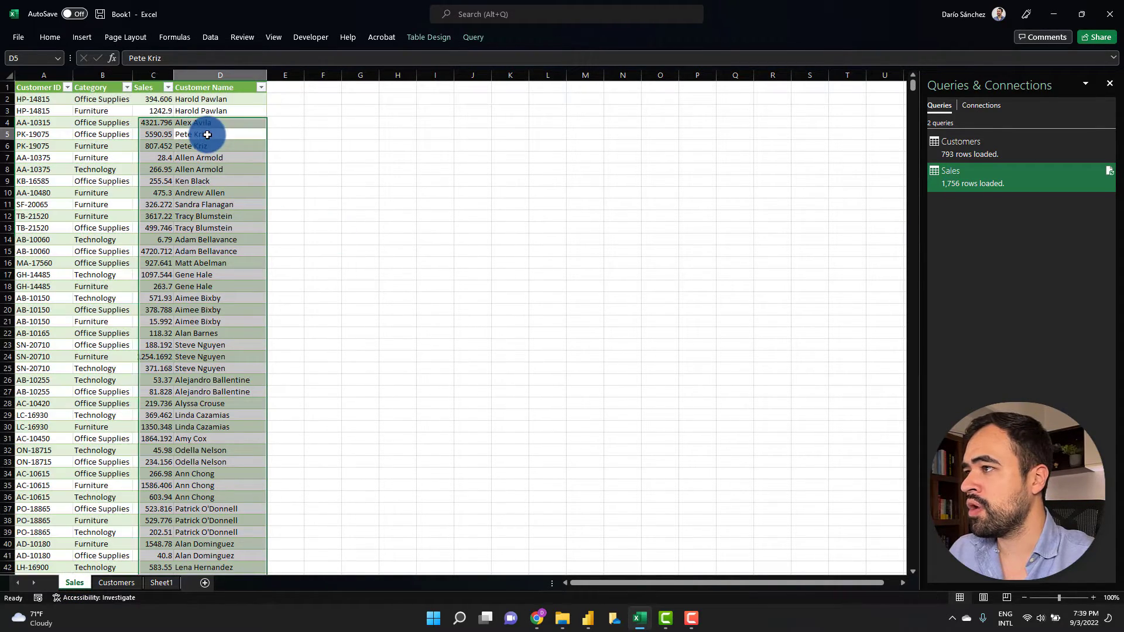
{"action": "scroll", "coordinate": [189, 222], "scroll_direction": "down", "scroll_amount": 20}
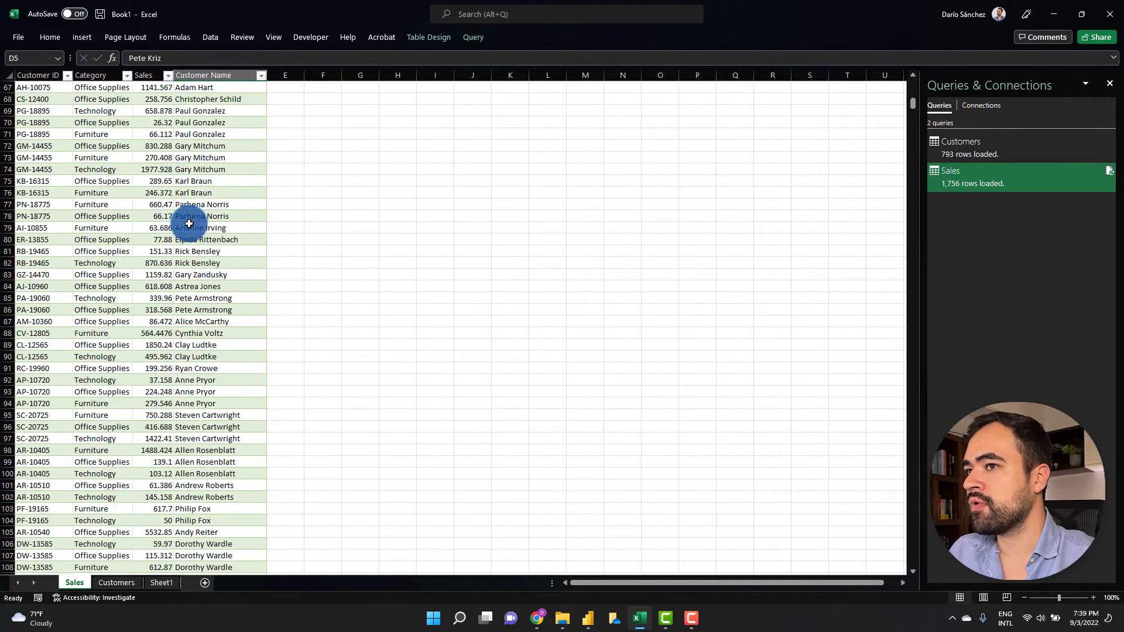
{"action": "scroll", "coordinate": [190, 225], "scroll_direction": "down", "scroll_amount": 10}
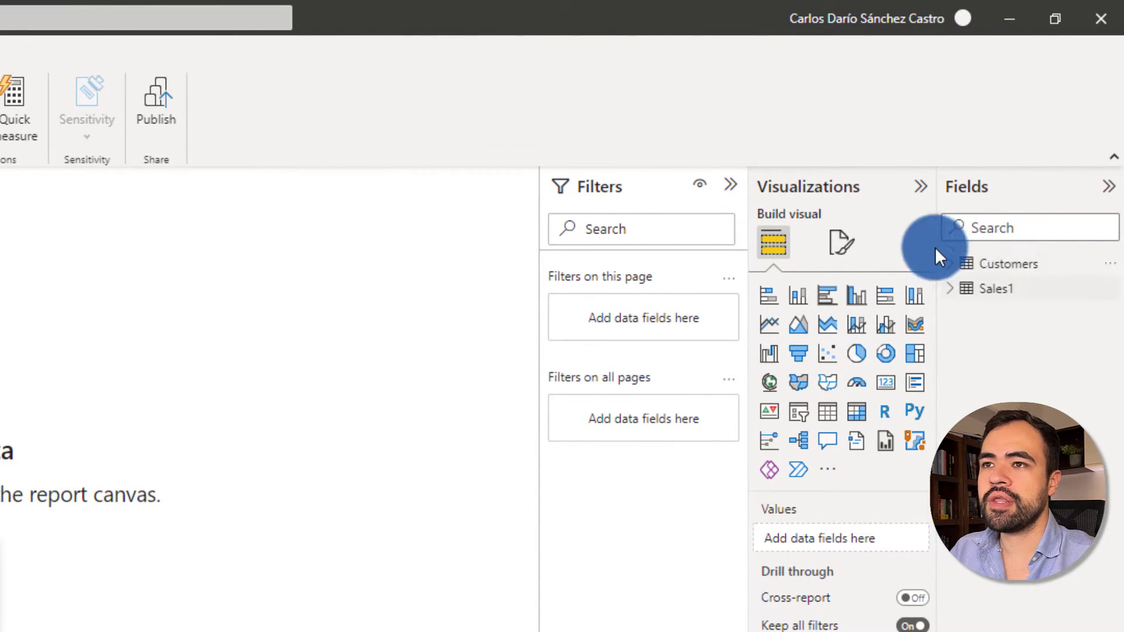
Step: In Power BI, expand the Customers and Sales1 tables to view their fields
{"action": "left_click", "coordinate": [953, 265]}
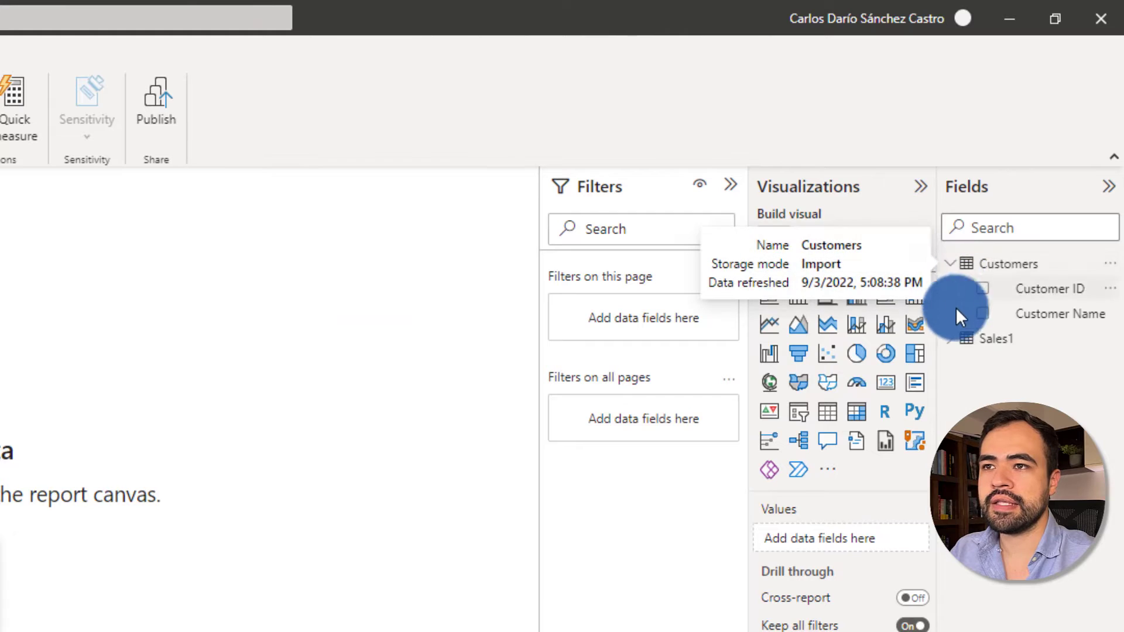
{"action": "left_click", "coordinate": [955, 339]}
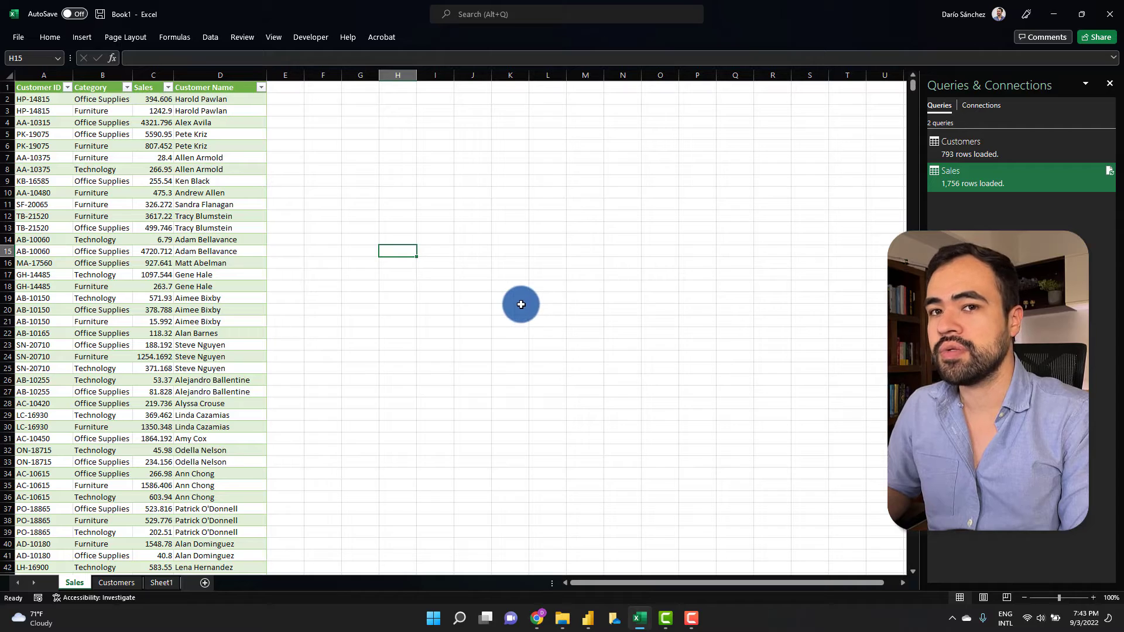
Step: In the Excel workbook, refresh all queries from their data sources
{"action": "left_click", "coordinate": [212, 39]}
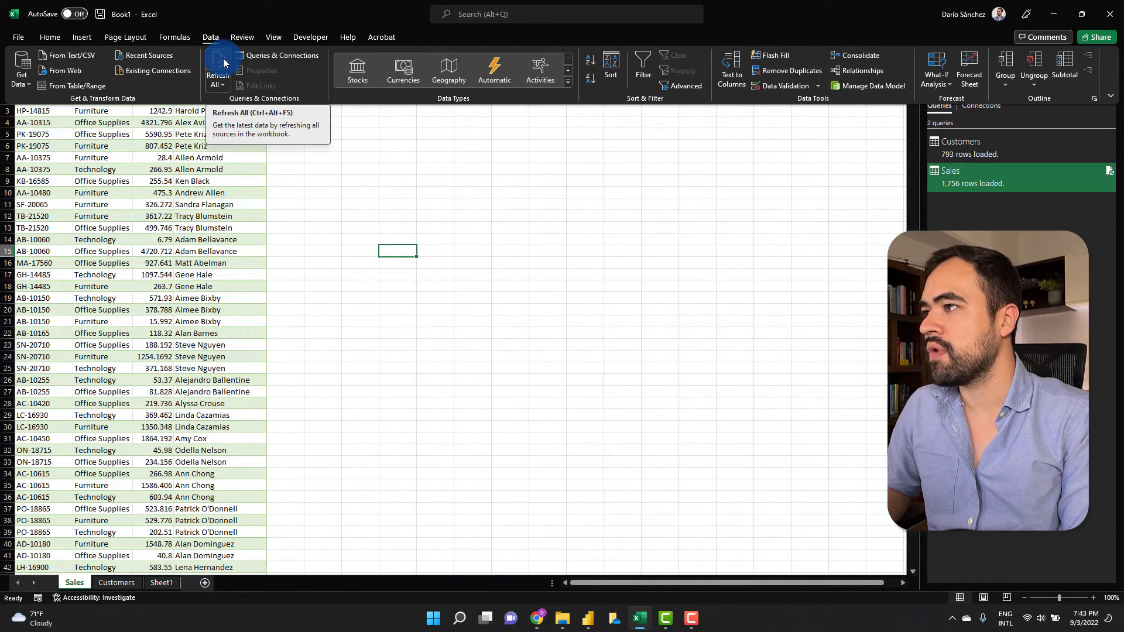
{"action": "left_click", "coordinate": [221, 63]}
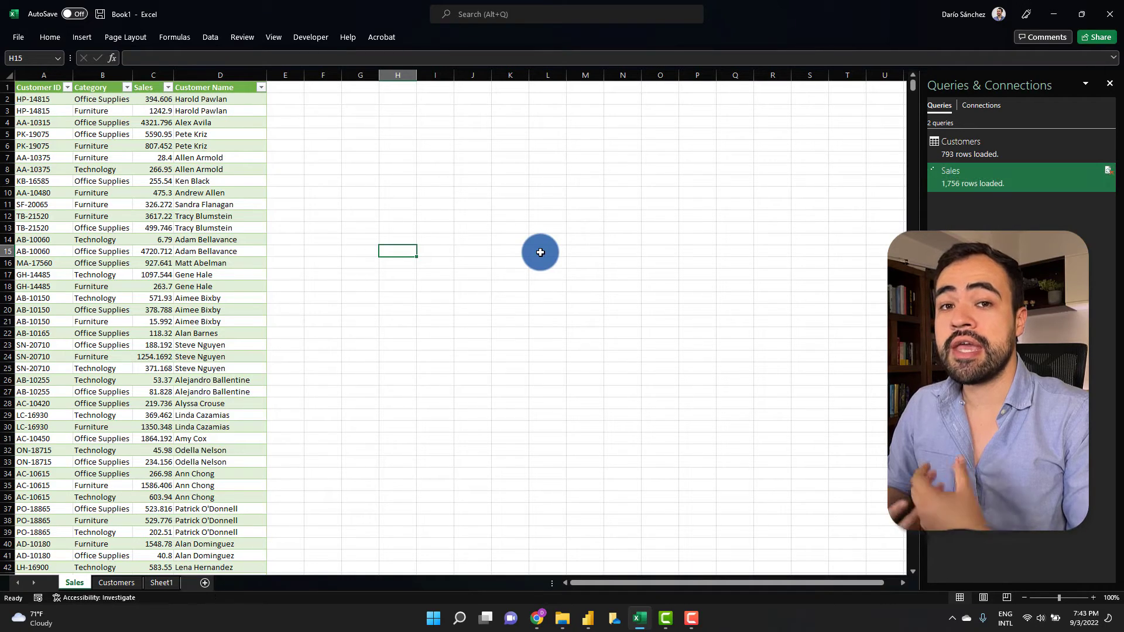